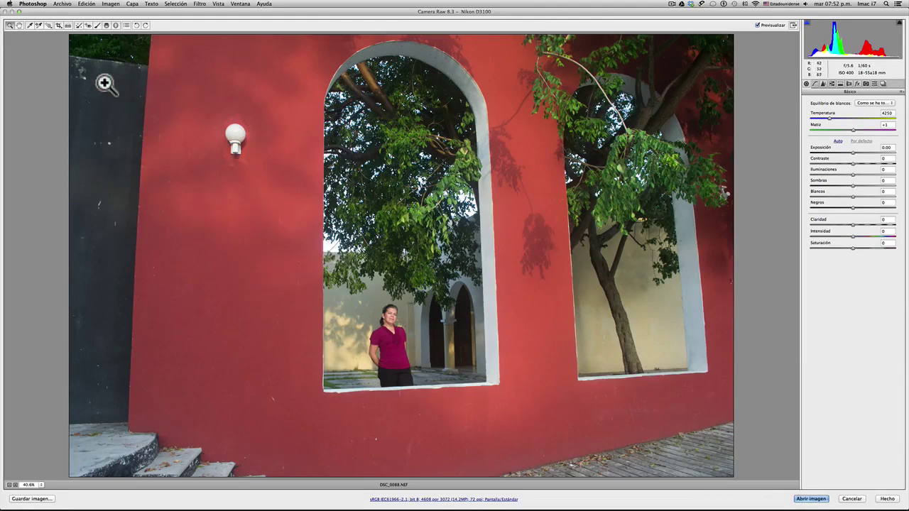
- Draw a crop box framing the left arched window, the tree and the woman
{"action": "left_click", "coordinate": [59, 25]}
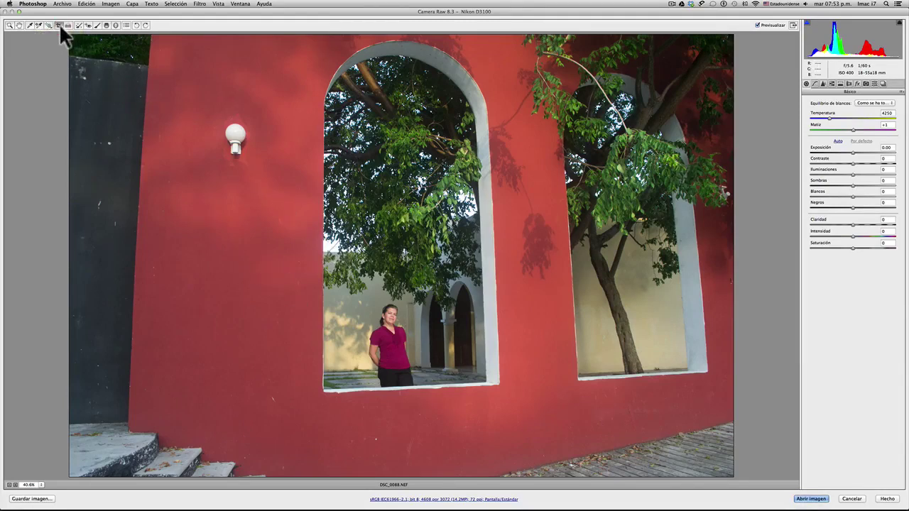
{"action": "left_click", "coordinate": [278, 105]}
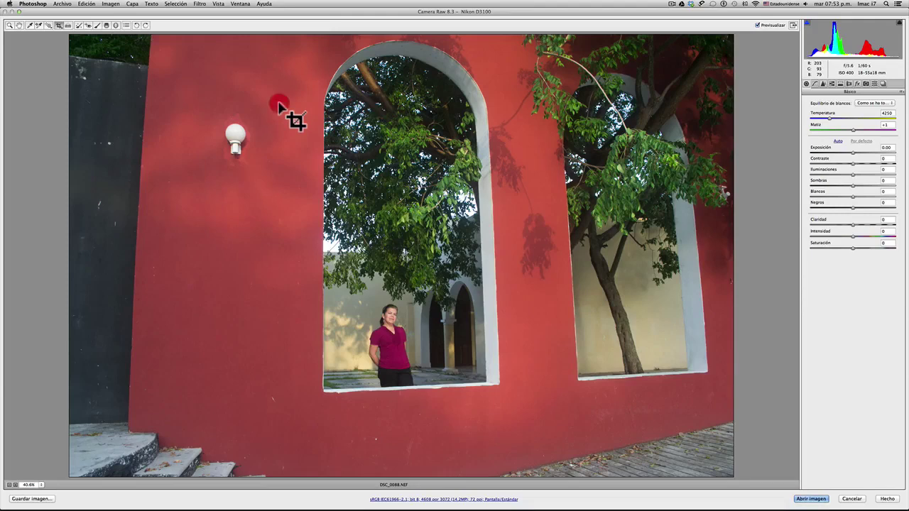
{"action": "left_click_drag", "start_coordinate": [279, 105], "coordinate": [593, 324]}
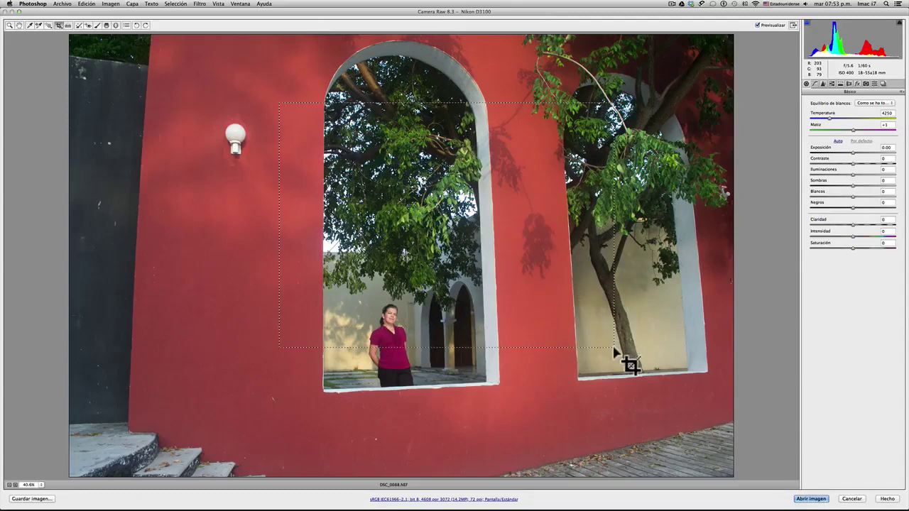
{"action": "left_click_drag", "start_coordinate": [593, 325], "coordinate": [614, 348]}
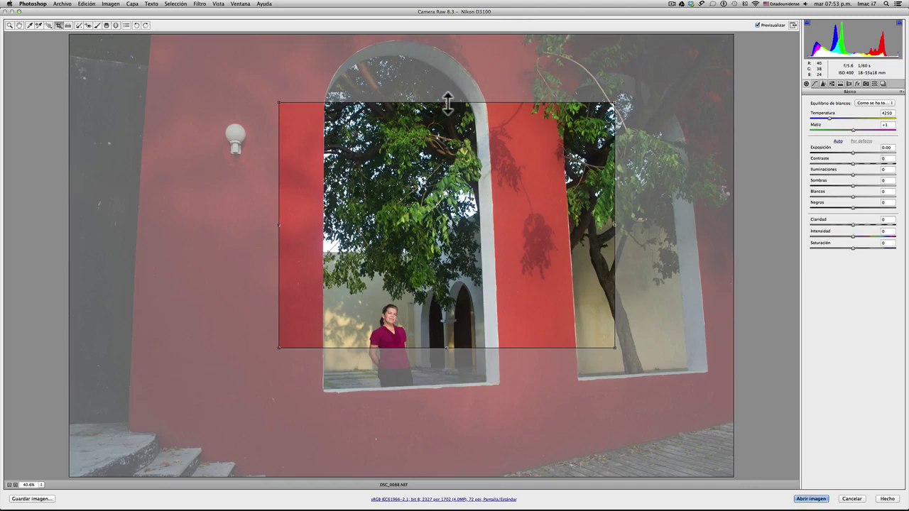
- Extend the crop's top, left, right and bottom edges to include the lamp and both windows
{"action": "left_click_drag", "start_coordinate": [447, 103], "coordinate": [450, 39]}
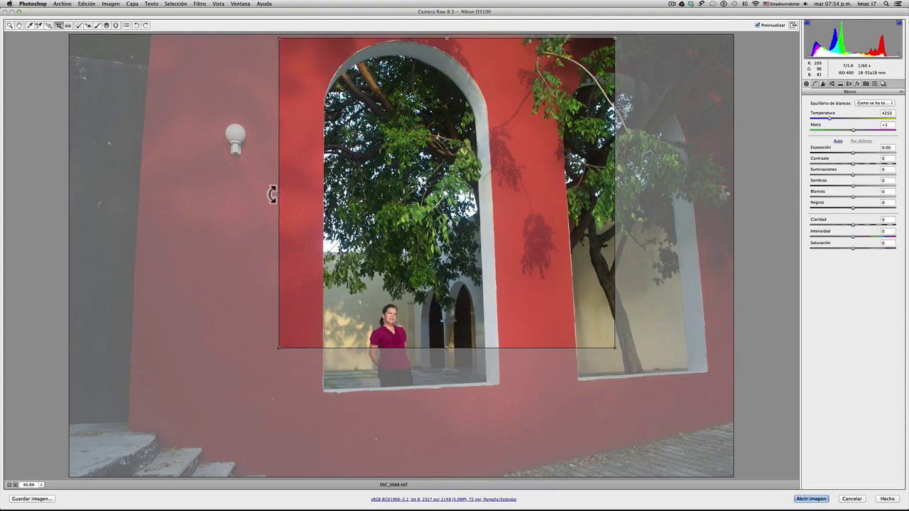
{"action": "left_click_drag", "start_coordinate": [279, 193], "coordinate": [215, 194]}
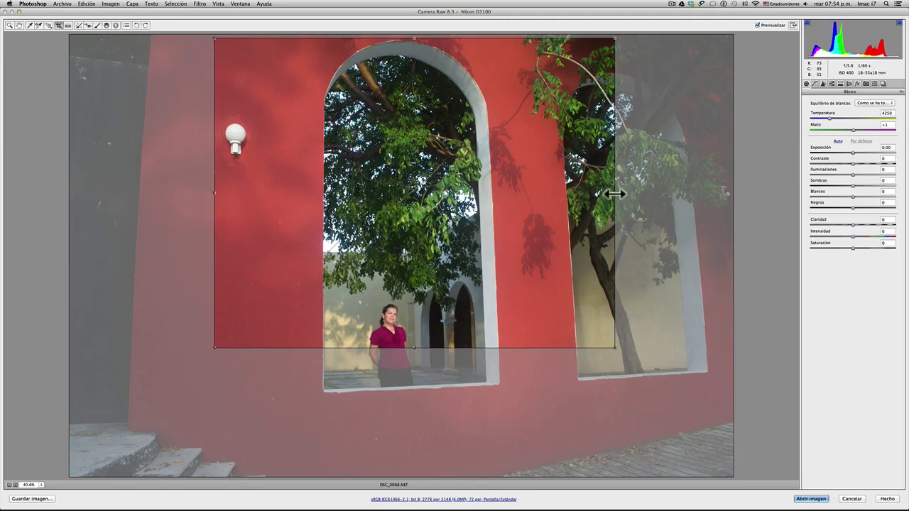
{"action": "left_click_drag", "start_coordinate": [614, 193], "coordinate": [665, 198]}
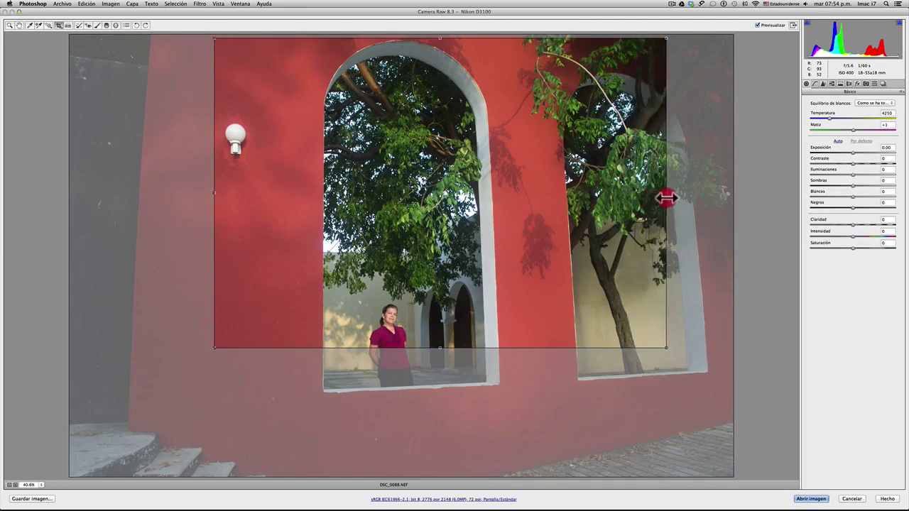
{"action": "left_click_drag", "start_coordinate": [666, 198], "coordinate": [716, 198]}
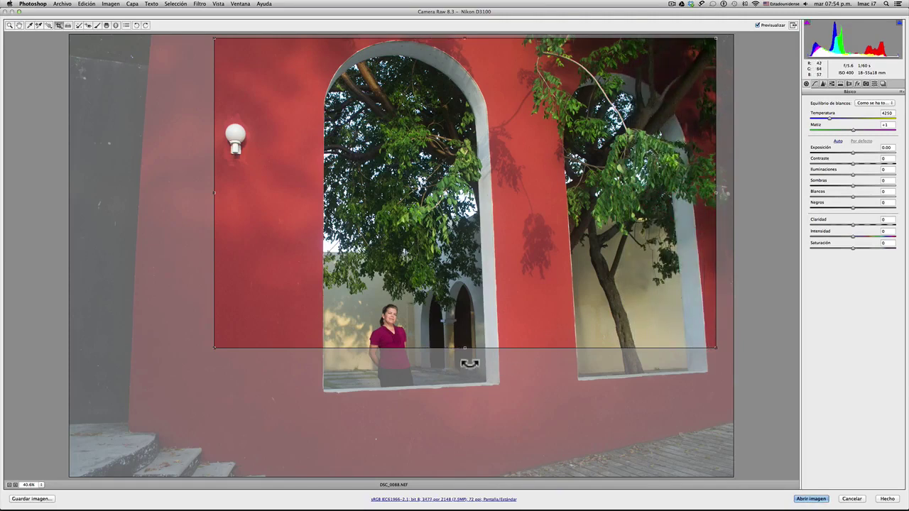
{"action": "left_click_drag", "start_coordinate": [464, 348], "coordinate": [462, 406]}
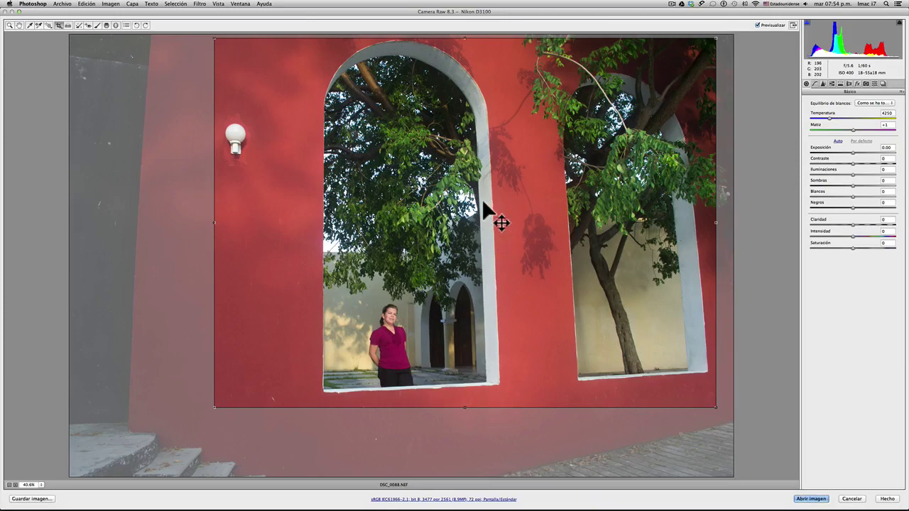
- Shift the crop slightly left and up and widen its right edge, keeping the steps out
{"action": "mouse_move", "coordinate": [483, 204]}
{"action": "left_mouse_down"}
{"action": "mouse_move", "coordinate": [335, 226]}
{"action": "mouse_move", "coordinate": [473, 221]}
{"action": "left_mouse_up"}
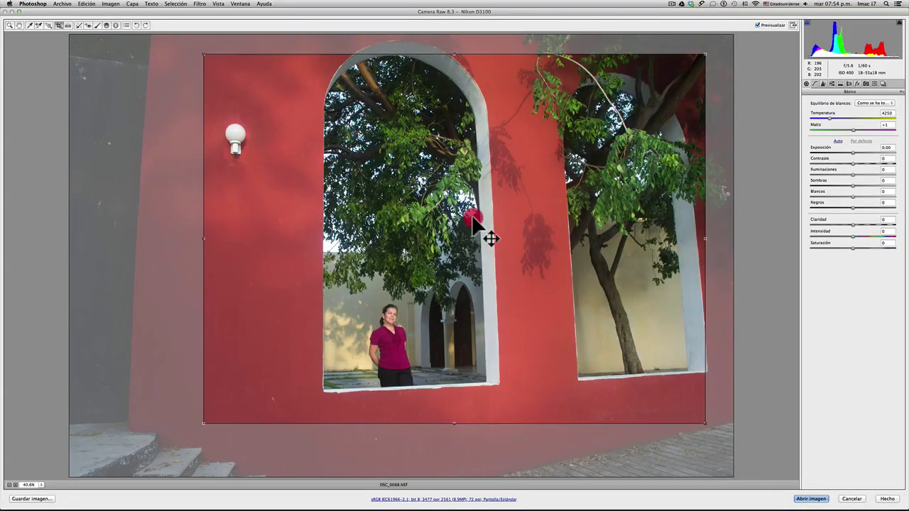
{"action": "left_click_drag", "start_coordinate": [473, 221], "coordinate": [465, 204]}
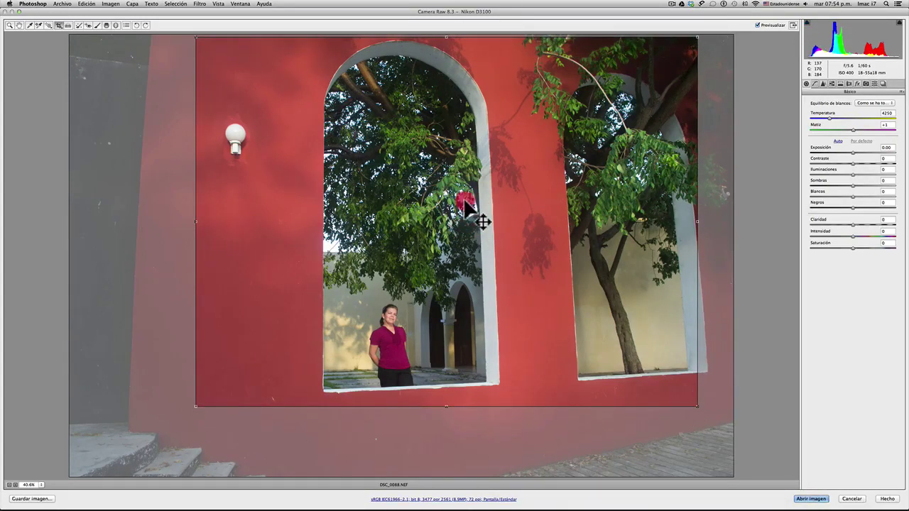
{"action": "left_click_drag", "start_coordinate": [465, 202], "coordinate": [465, 199]}
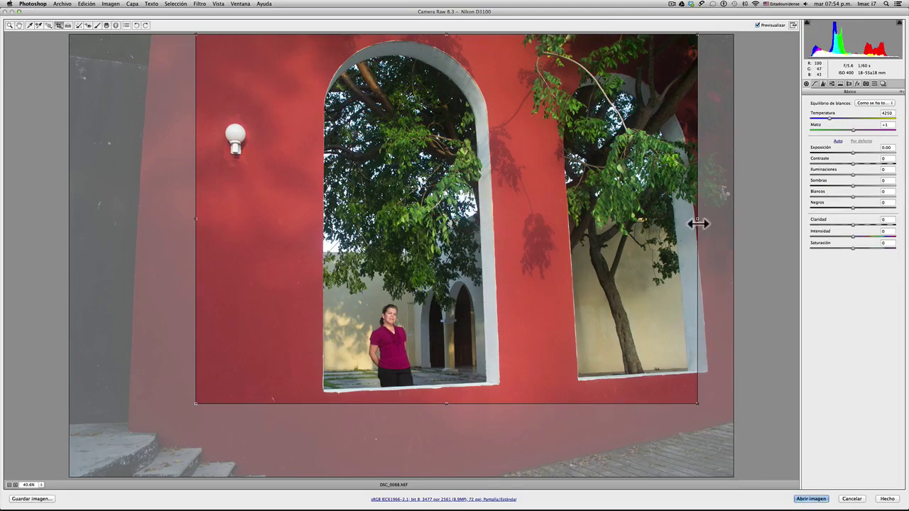
{"action": "left_click_drag", "start_coordinate": [698, 222], "coordinate": [715, 221]}
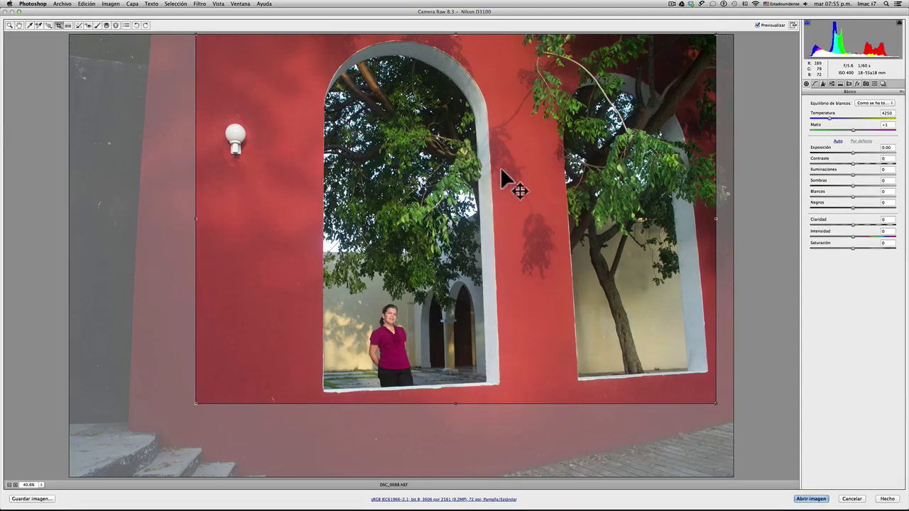
- Commit the crop so only the lamp and both arched windows on the red wall remain
{"action": "key", "text": "Return"}
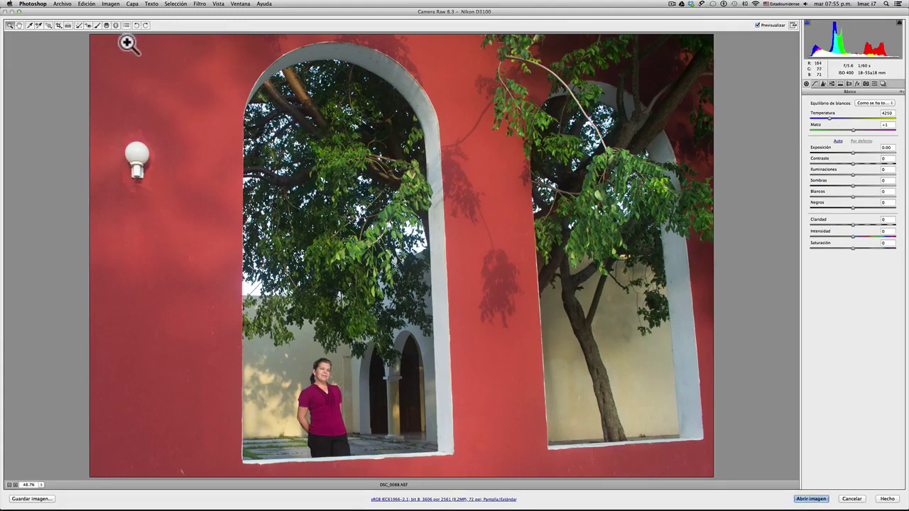
- Narrow the crop from both sides to a tall frame around the left window and woman
{"action": "left_click", "coordinate": [59, 25]}
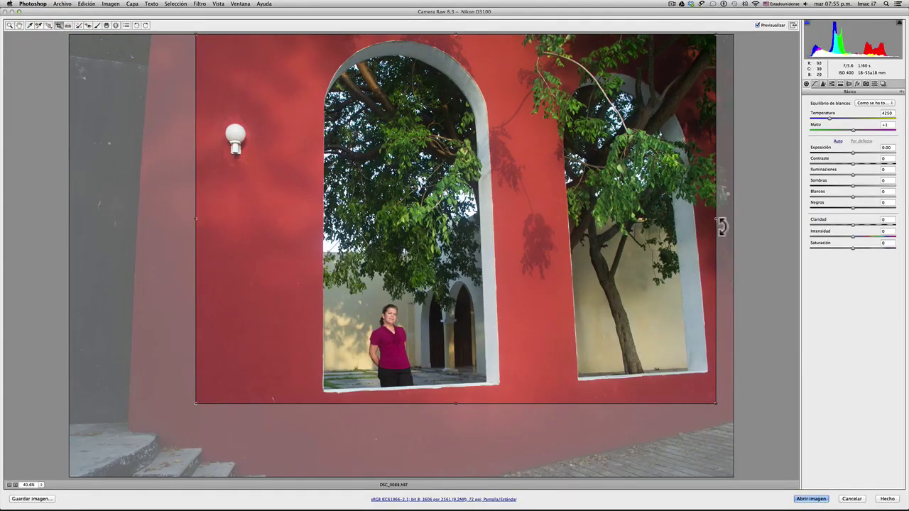
{"action": "left_click_drag", "start_coordinate": [716, 220], "coordinate": [515, 227]}
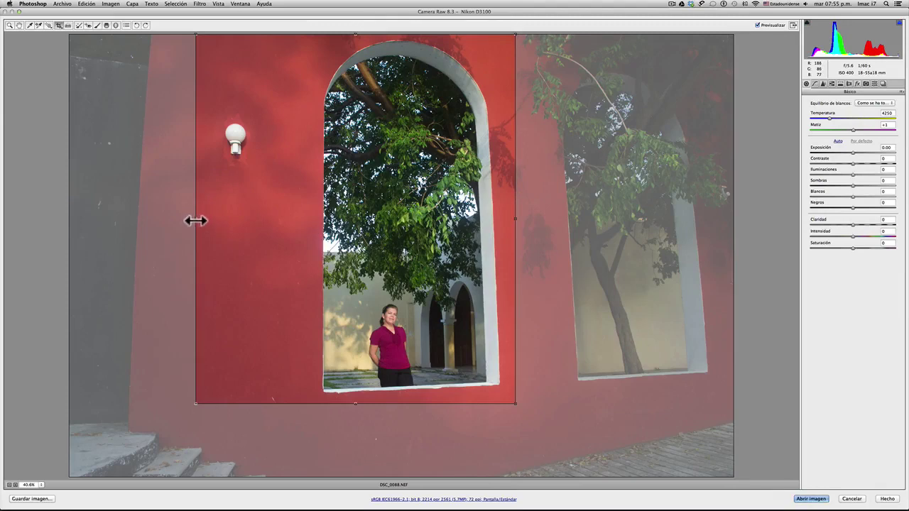
{"action": "left_click_drag", "start_coordinate": [195, 219], "coordinate": [298, 220]}
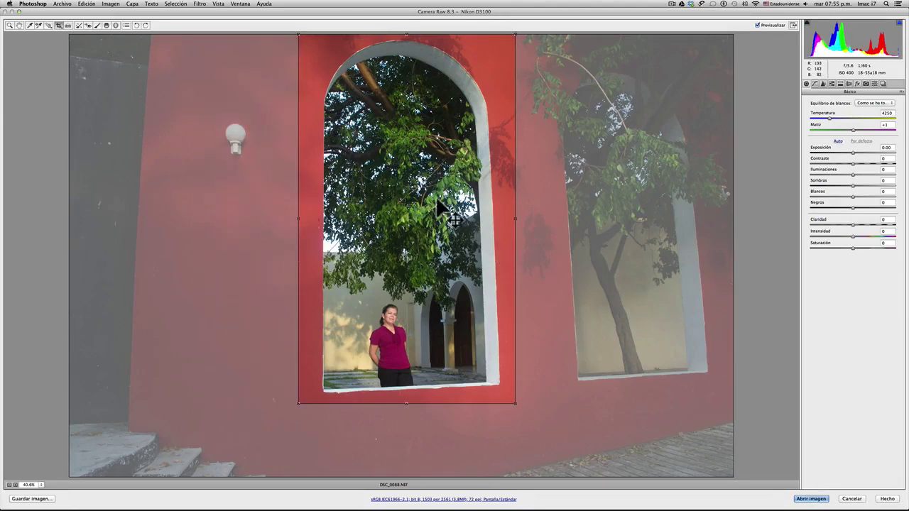
{"action": "key", "text": "Return"}
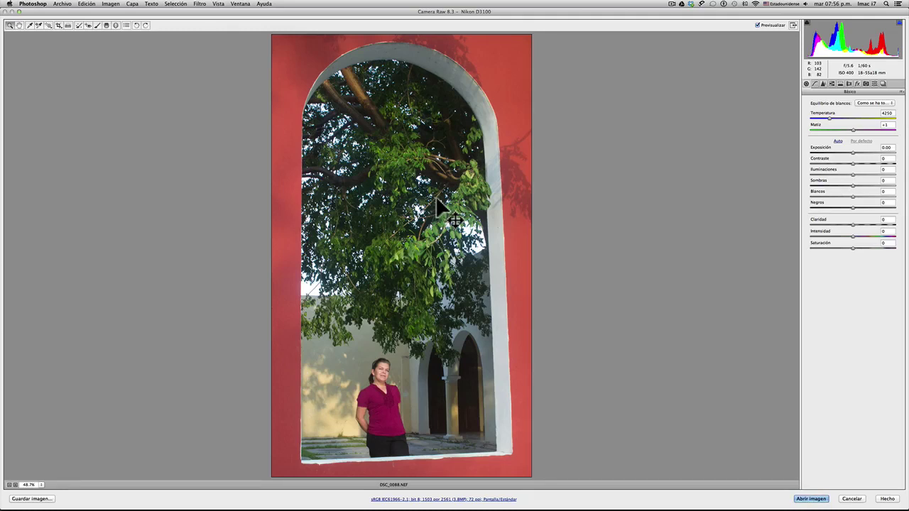
- Undo the crop to restore the full photo and switch the editor to full-screen mode
{"action": "left_click", "coordinate": [58, 26]}
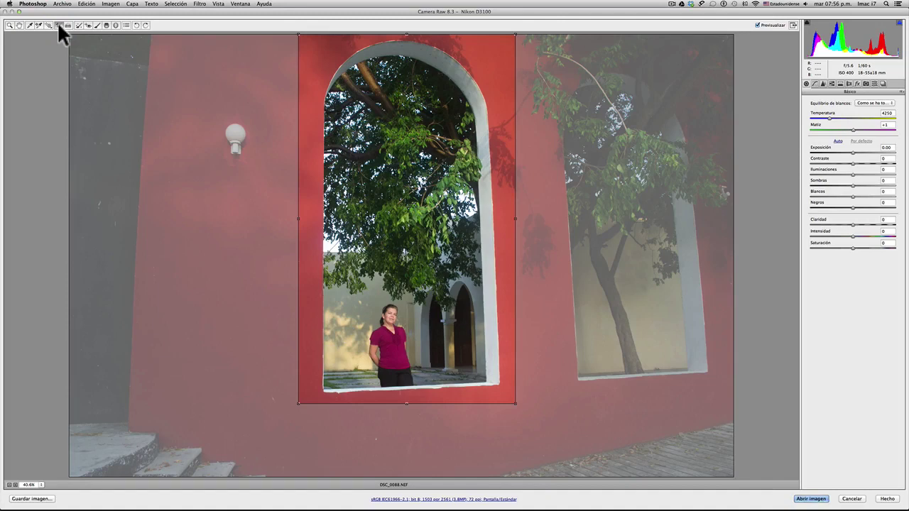
{"action": "key", "text": "ctrl+z"}
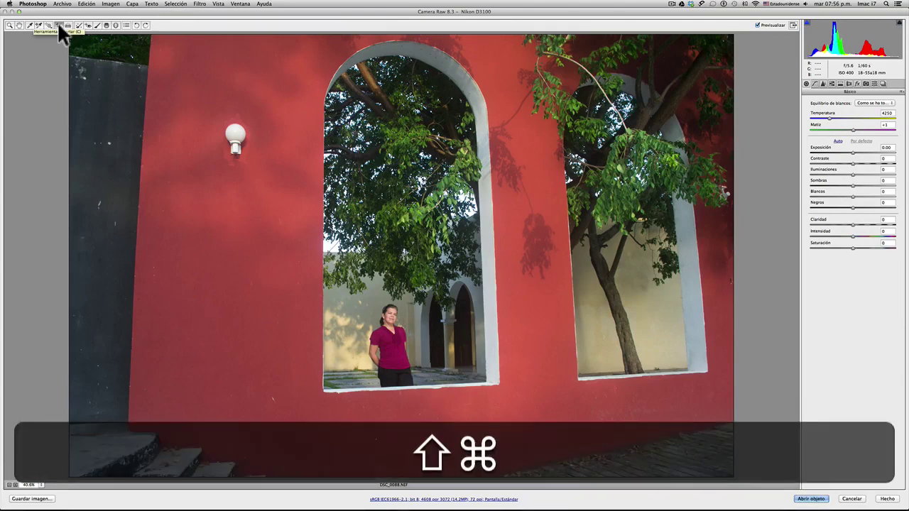
{"action": "key", "text": "super+shift+f"}
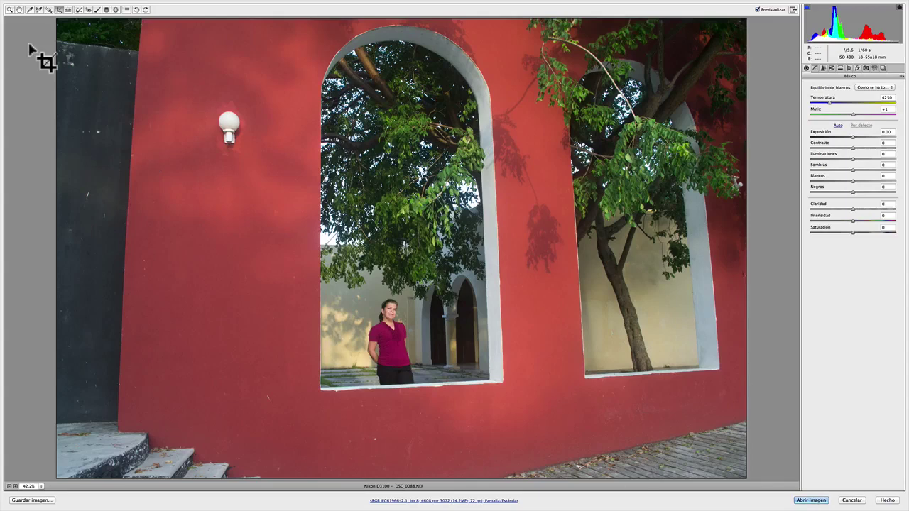
- Draw a new crop rectangle spanning the whole red-wall photo
{"action": "left_click", "coordinate": [59, 9]}
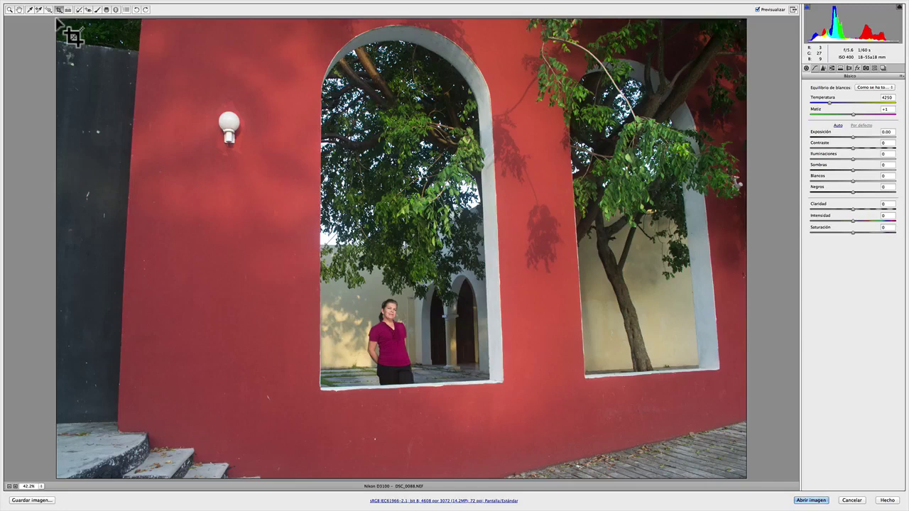
{"action": "left_click_drag", "start_coordinate": [59, 24], "coordinate": [299, 259]}
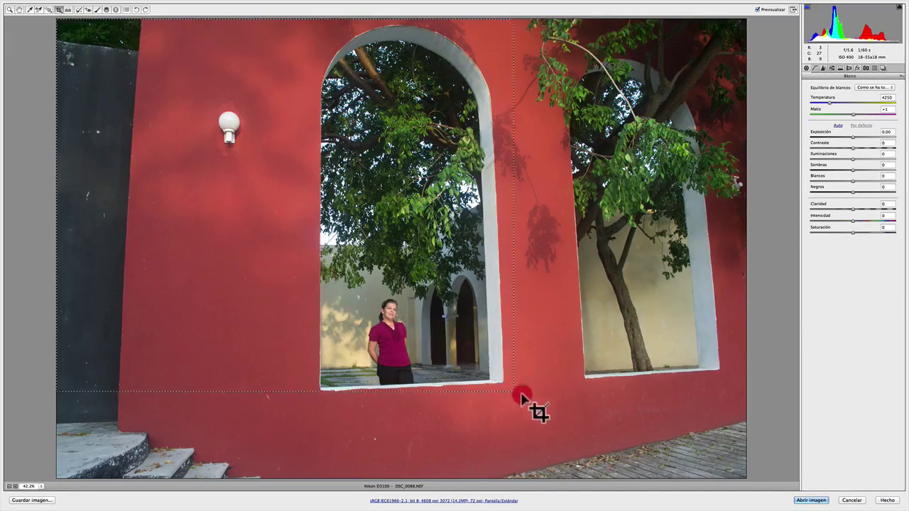
{"action": "mouse_move", "coordinate": [299, 260]}
{"action": "left_mouse_down"}
{"action": "mouse_move", "coordinate": [650, 452]}
{"action": "mouse_move", "coordinate": [746, 481]}
{"action": "mouse_move", "coordinate": [741, 477]}
{"action": "left_mouse_up"}
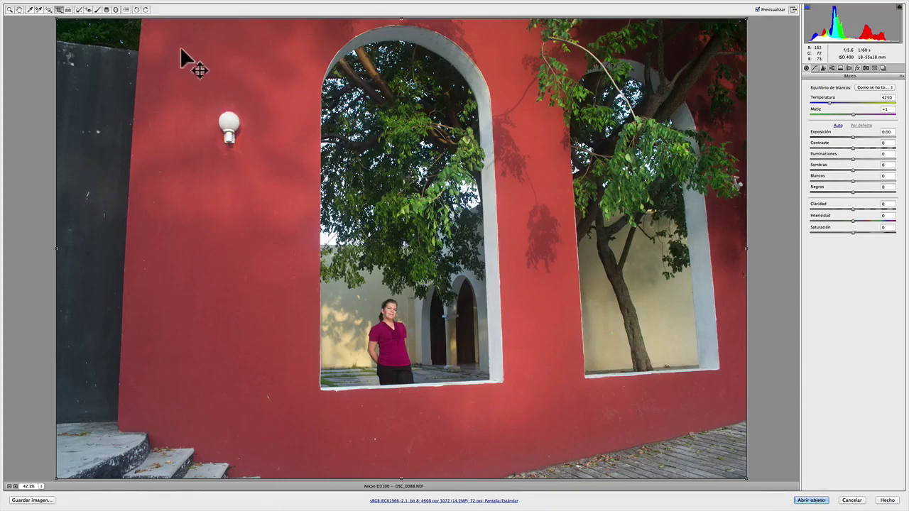
{"action": "key", "text": "shift"}
- Shrink the crop from its top corners and move it over the woman and window
{"action": "left_click_drag", "start_coordinate": [57, 20], "coordinate": [91, 44]}
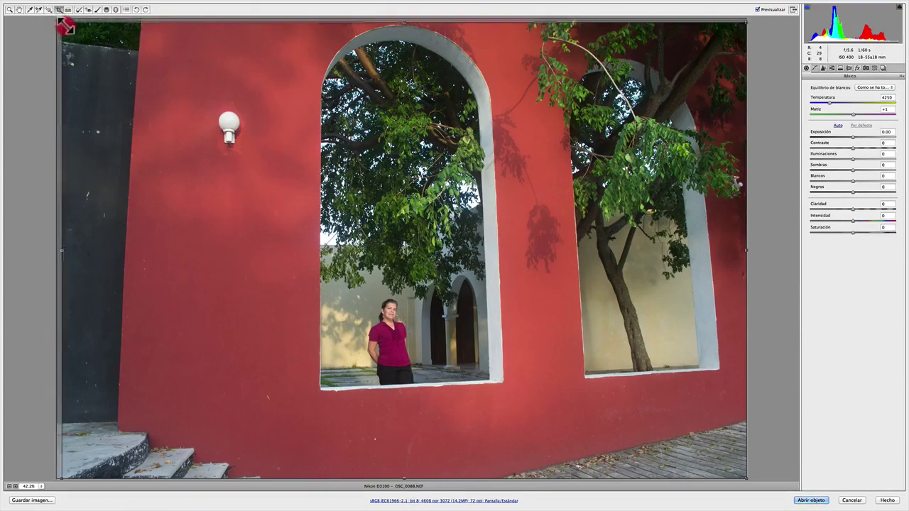
{"action": "mouse_move", "coordinate": [113, 60]}
{"action": "left_mouse_down"}
{"action": "mouse_move", "coordinate": [265, 211]}
{"action": "mouse_move", "coordinate": [416, 321]}
{"action": "mouse_move", "coordinate": [291, 278]}
{"action": "mouse_move", "coordinate": [385, 314]}
{"action": "mouse_move", "coordinate": [329, 298]}
{"action": "mouse_move", "coordinate": [244, 248]}
{"action": "mouse_move", "coordinate": [332, 291]}
{"action": "mouse_move", "coordinate": [151, 235]}
{"action": "left_mouse_up"}
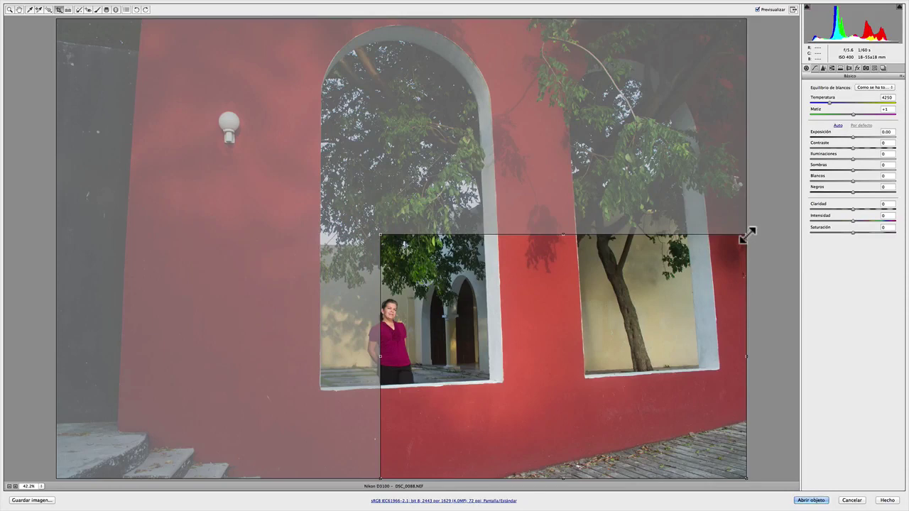
{"action": "mouse_move", "coordinate": [746, 235]}
{"action": "left_mouse_down"}
{"action": "mouse_move", "coordinate": [692, 269]}
{"action": "mouse_move", "coordinate": [677, 296]}
{"action": "mouse_move", "coordinate": [760, 243]}
{"action": "mouse_move", "coordinate": [705, 293]}
{"action": "mouse_move", "coordinate": [803, 236]}
{"action": "left_mouse_up"}
{"action": "left_click", "coordinate": [802, 236]}
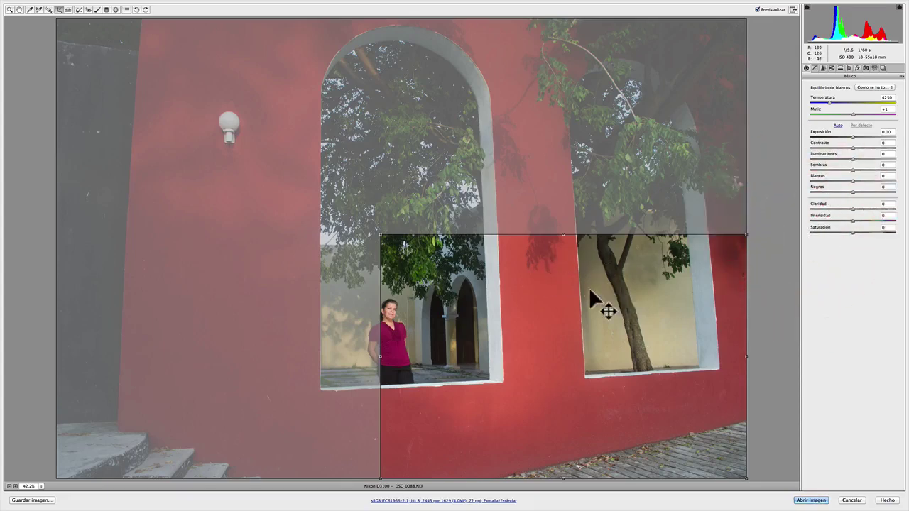
{"action": "left_click_drag", "start_coordinate": [596, 292], "coordinate": [446, 254]}
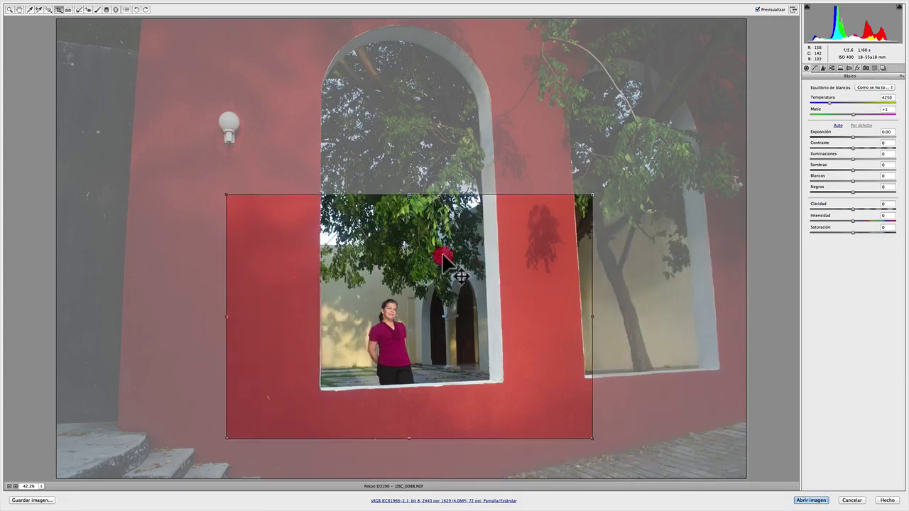
{"action": "left_click_drag", "start_coordinate": [446, 254], "coordinate": [442, 254]}
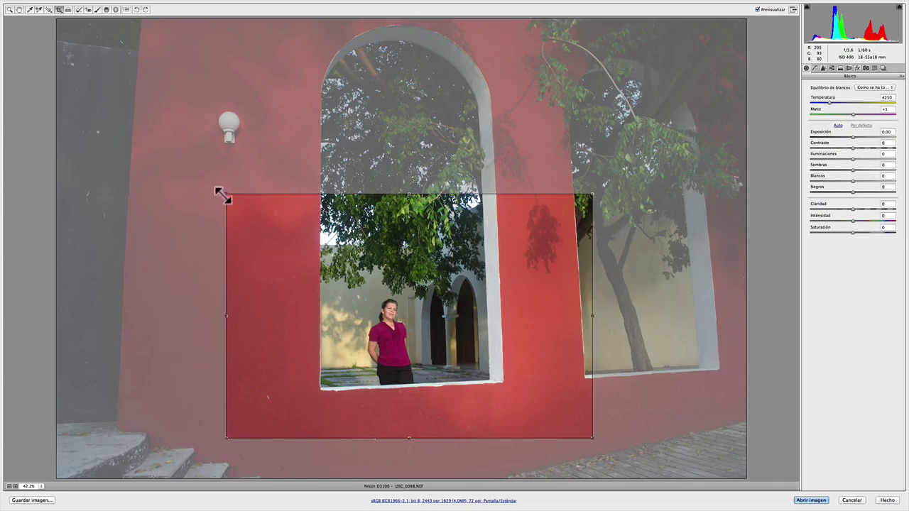
- Resize the crop proportionally around the woman and recentre it, ending at 1347×898 pixels
{"action": "key", "text": "shift"}
{"action": "mouse_move", "coordinate": [226, 194]}
{"action": "left_mouse_down"}
{"action": "mouse_move", "coordinate": [307, 280]}
{"action": "mouse_move", "coordinate": [395, 325]}
{"action": "left_mouse_up"}
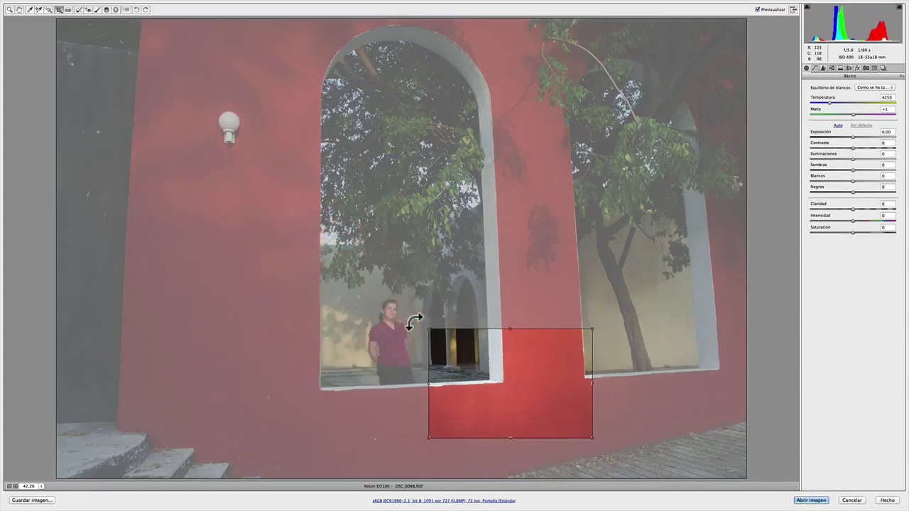
{"action": "left_click_drag", "start_coordinate": [512, 386], "coordinate": [404, 343]}
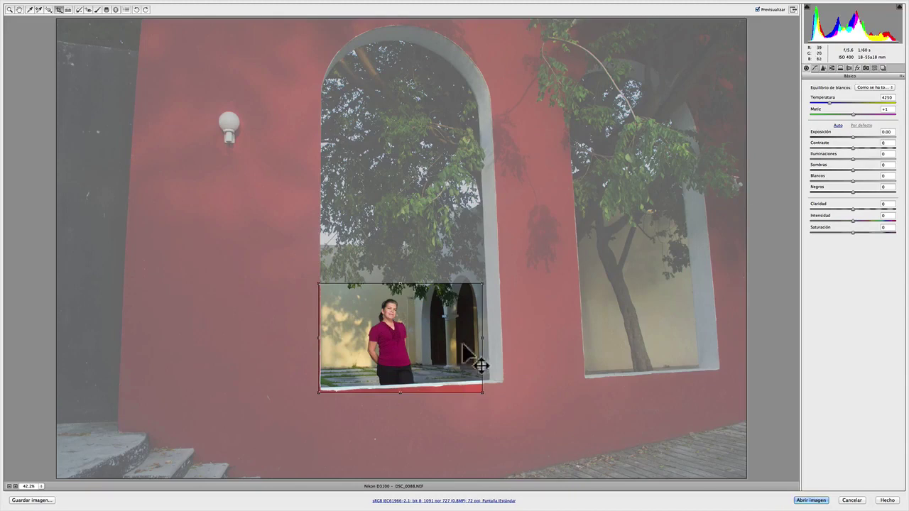
{"action": "key", "text": "shift"}
{"action": "left_click_drag", "start_coordinate": [482, 283], "coordinate": [526, 256]}
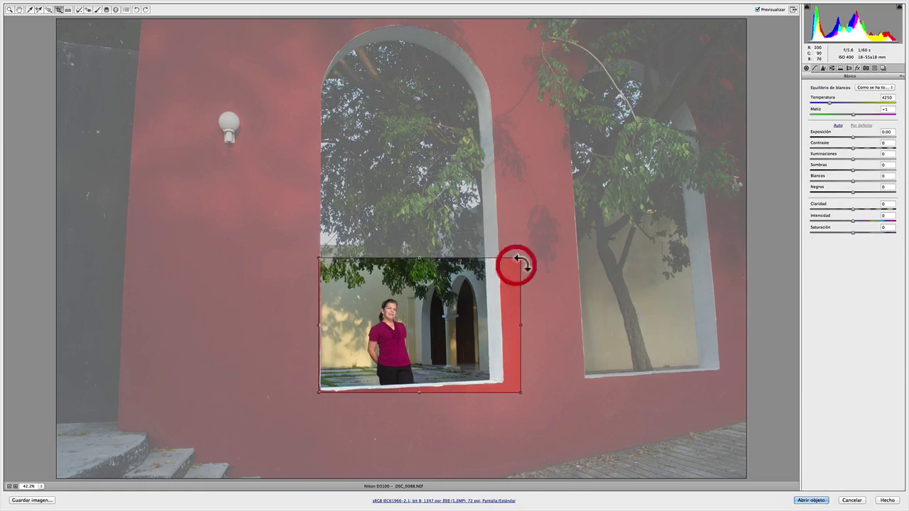
{"action": "left_click_drag", "start_coordinate": [462, 304], "coordinate": [450, 307]}
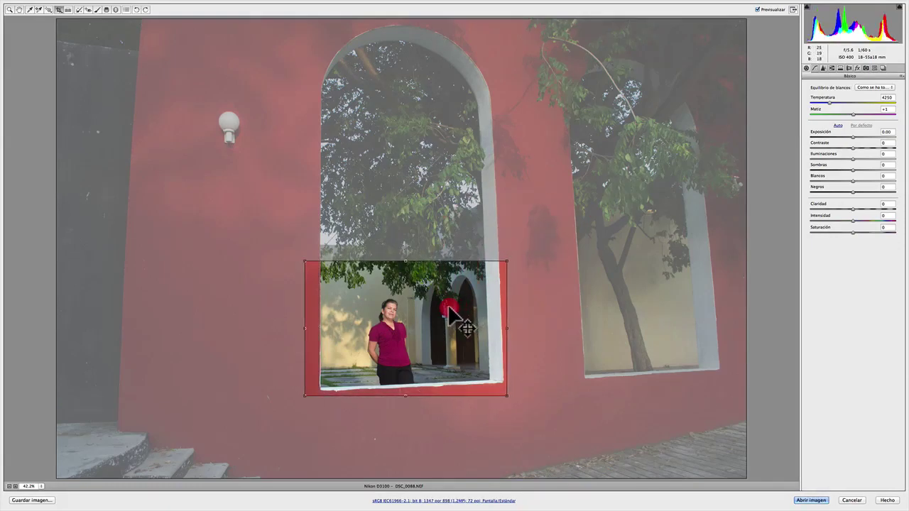
{"action": "double_click", "coordinate": [410, 298]}
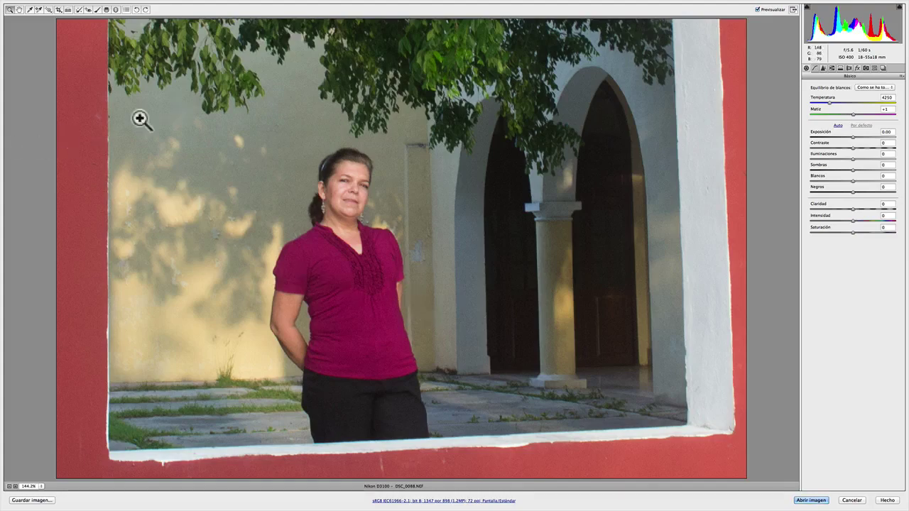
{"action": "left_click", "coordinate": [60, 10]}
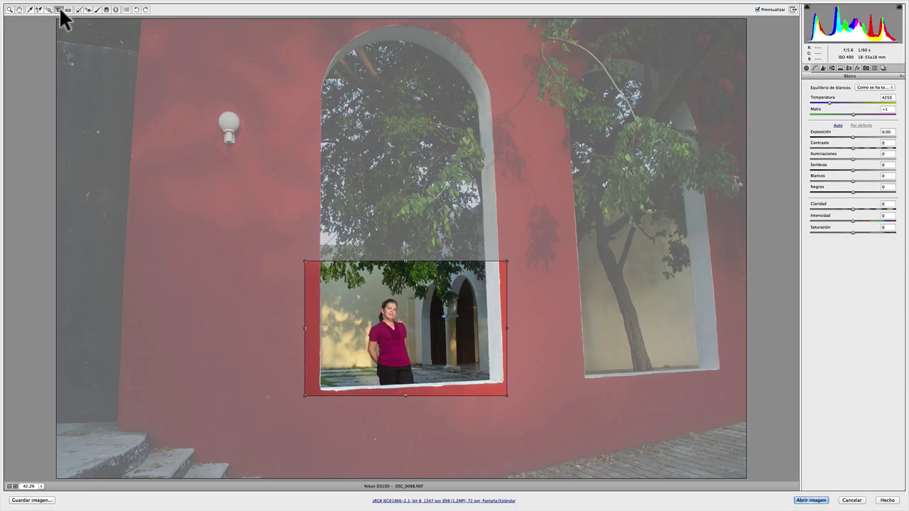
- Remove the 1347×898 crop to show the full photo again and reselect the Crop tool
{"action": "key", "text": "BackSpace"}
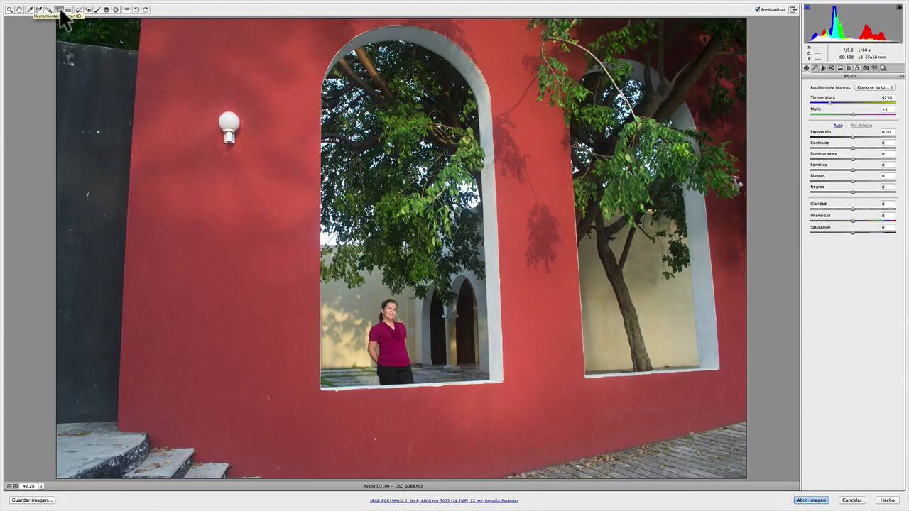
{"action": "left_click", "coordinate": [60, 10]}
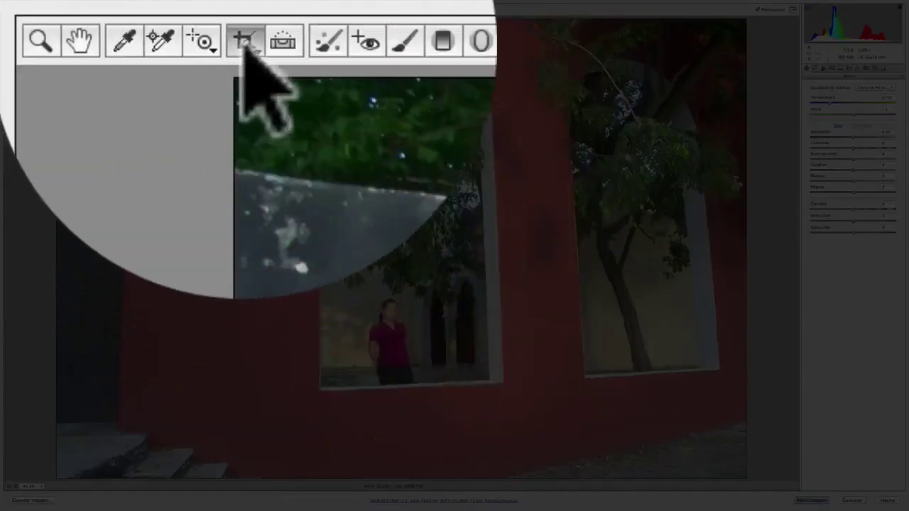
{"action": "left_click", "coordinate": [245, 53]}
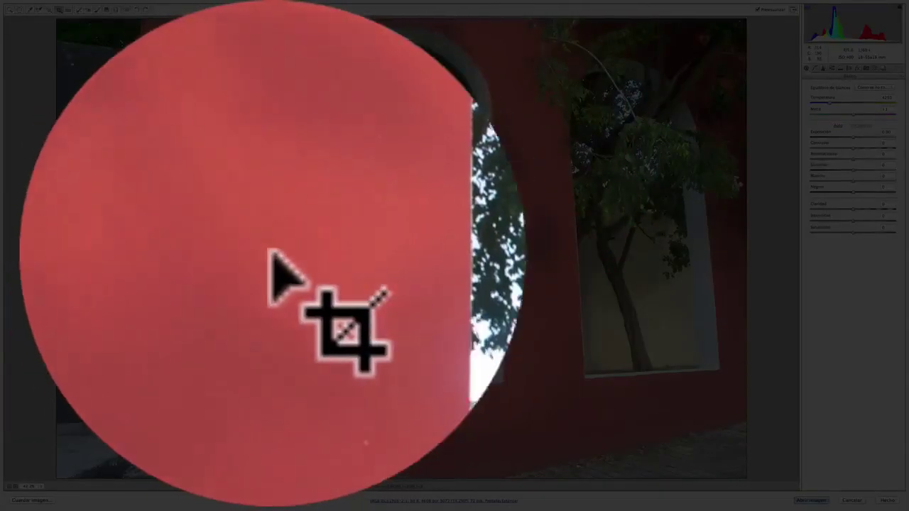
- Draw a new crop around the woman and the lower window, shifting it down and right
{"action": "left_click_drag", "start_coordinate": [270, 200], "coordinate": [494, 365]}
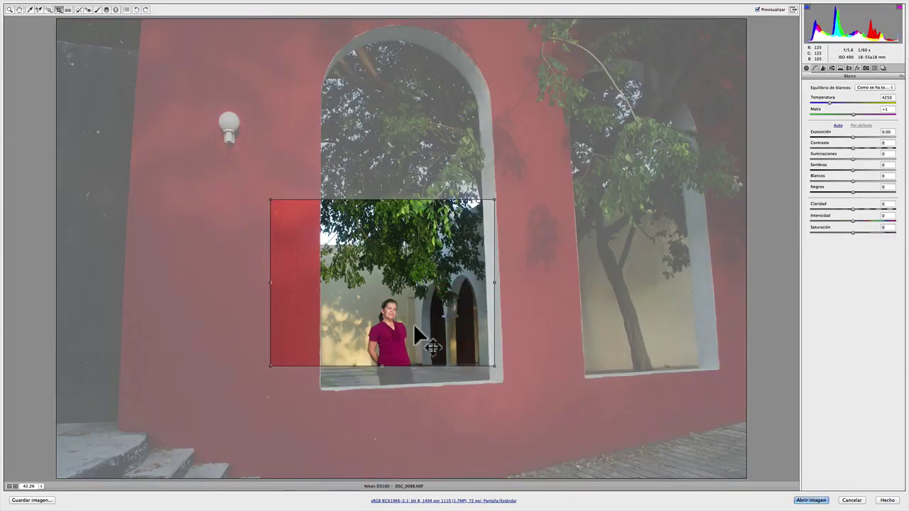
{"action": "left_click_drag", "start_coordinate": [404, 303], "coordinate": [414, 349]}
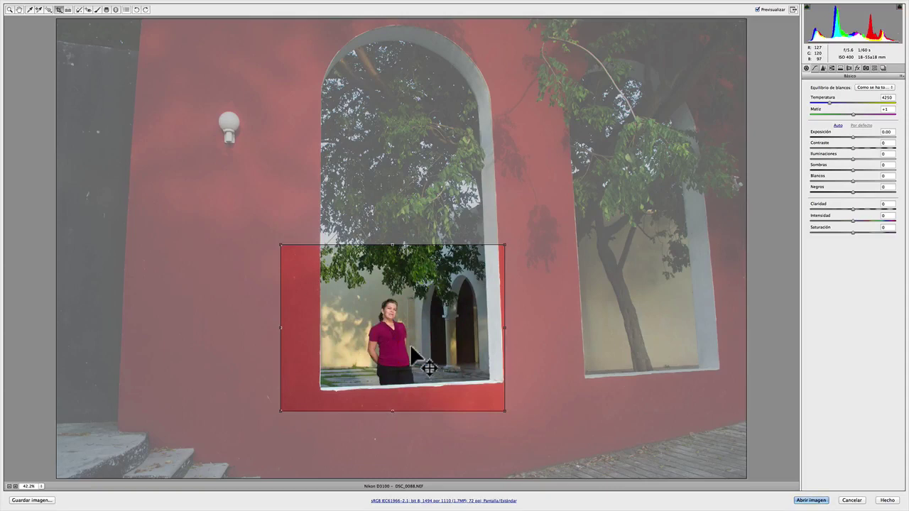
{"action": "left_click", "coordinate": [59, 10]}
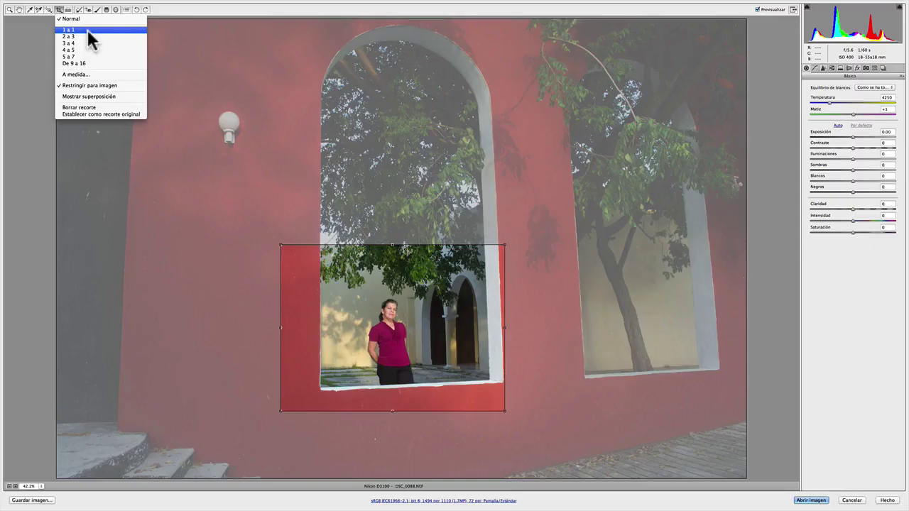
- Switch the crop ratio to 1:1, then 4:5, then 9:16, giving a 1110×624 frame
{"action": "left_click", "coordinate": [87, 31]}
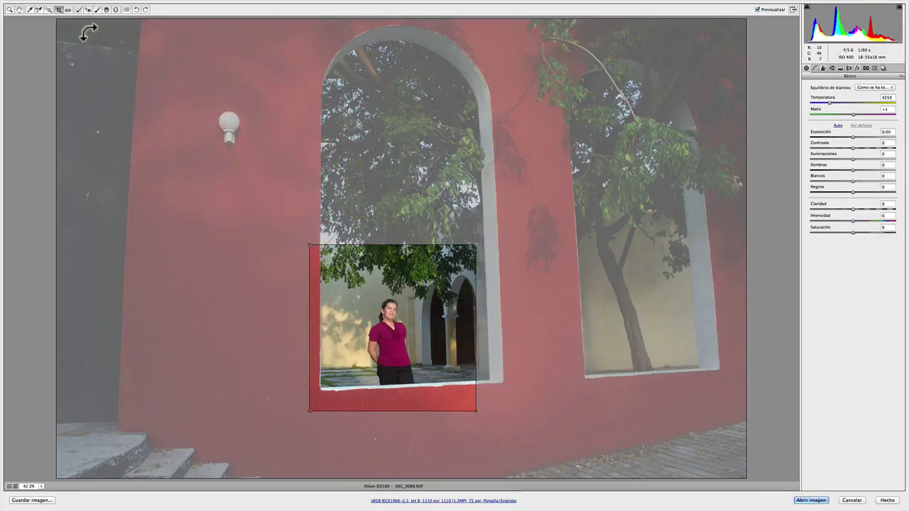
{"action": "left_click", "coordinate": [60, 11]}
{"action": "left_click_drag", "start_coordinate": [60, 10], "coordinate": [75, 51]}
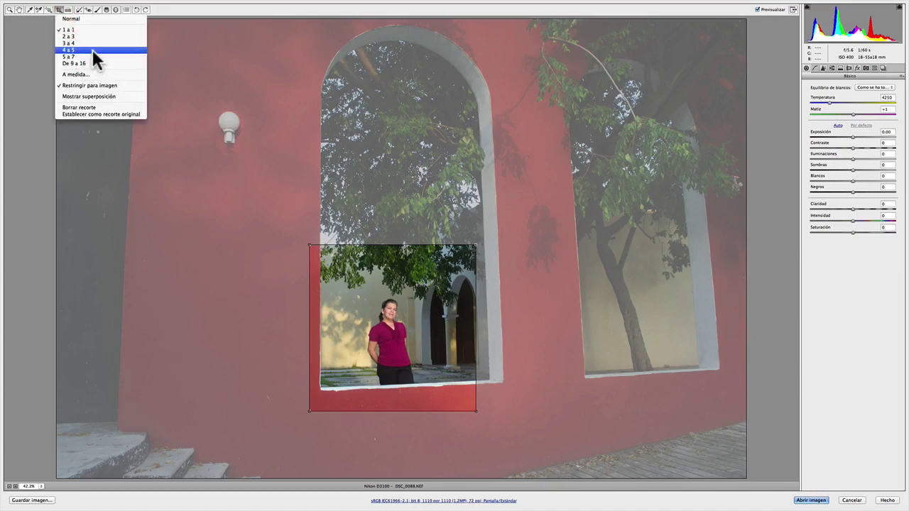
{"action": "left_click", "coordinate": [92, 50]}
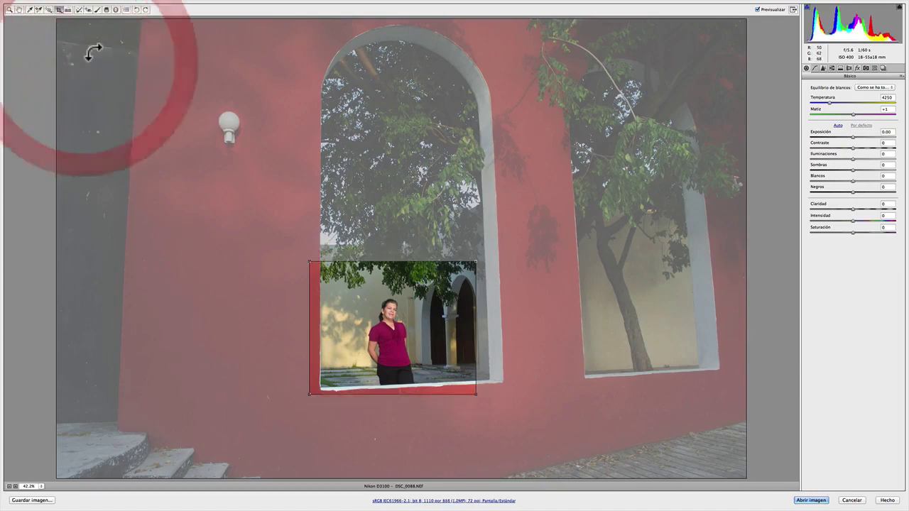
{"action": "left_click", "coordinate": [57, 10]}
{"action": "left_click_drag", "start_coordinate": [57, 11], "coordinate": [74, 44]}
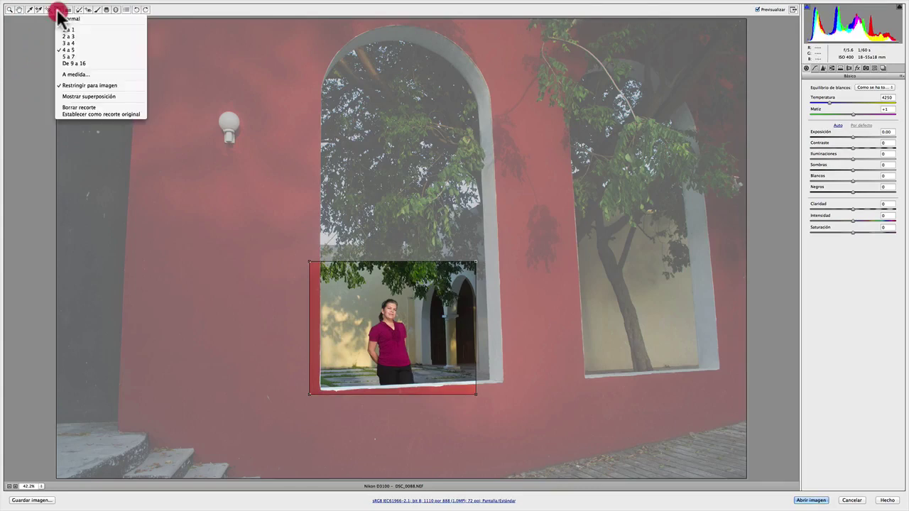
{"action": "left_click", "coordinate": [81, 62]}
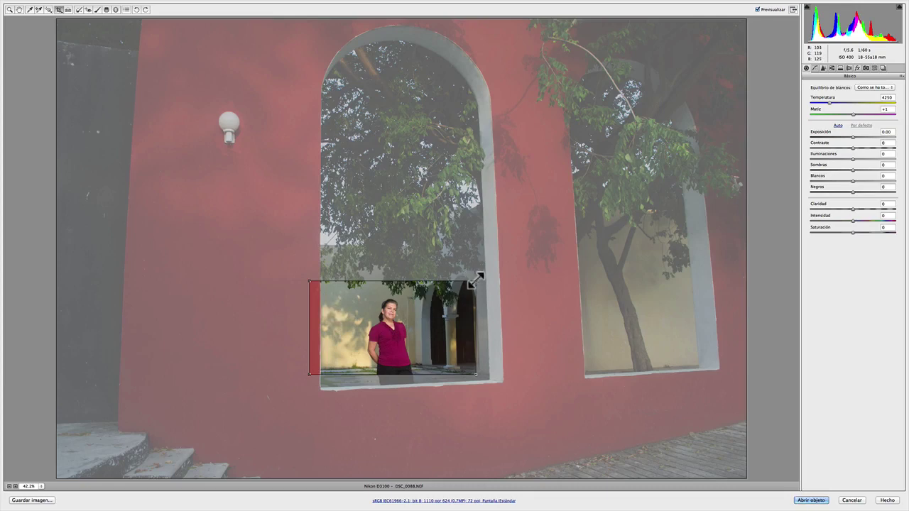
- Enlarge and shift the 9:16 crop, then Shift-resize it into a tall, narrow frame left of the woman
{"action": "mouse_move", "coordinate": [478, 274]}
{"action": "left_mouse_down"}
{"action": "mouse_move", "coordinate": [518, 266]}
{"action": "mouse_move", "coordinate": [602, 200]}
{"action": "left_mouse_up"}
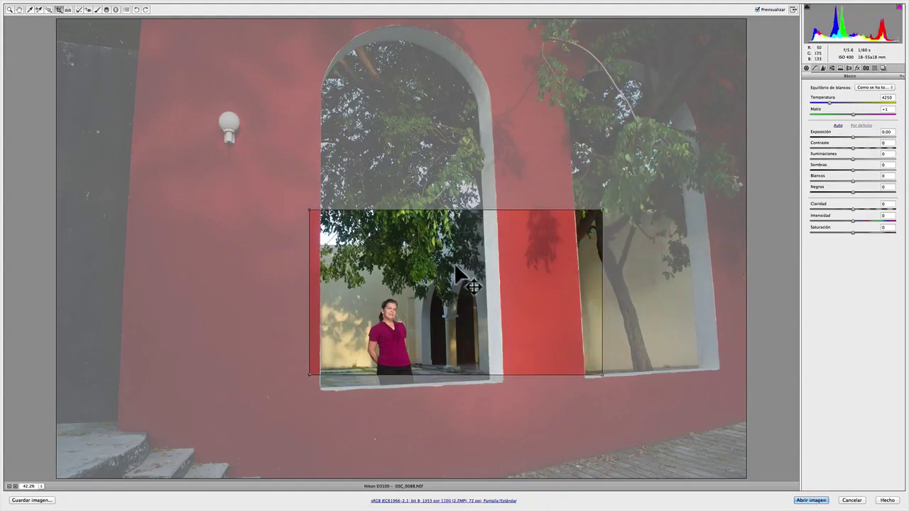
{"action": "mouse_move", "coordinate": [455, 269]}
{"action": "left_mouse_down"}
{"action": "mouse_move", "coordinate": [434, 303]}
{"action": "mouse_move", "coordinate": [406, 301]}
{"action": "left_mouse_up"}
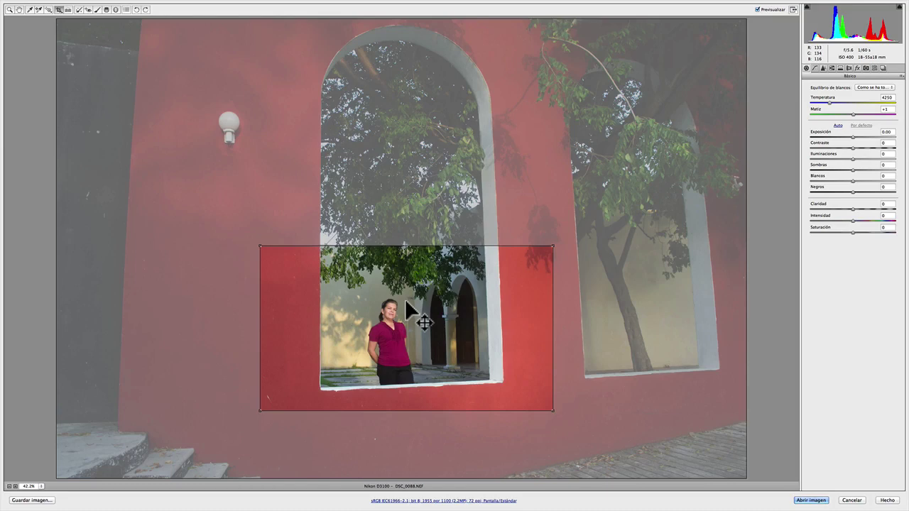
{"action": "key", "text": "shift"}
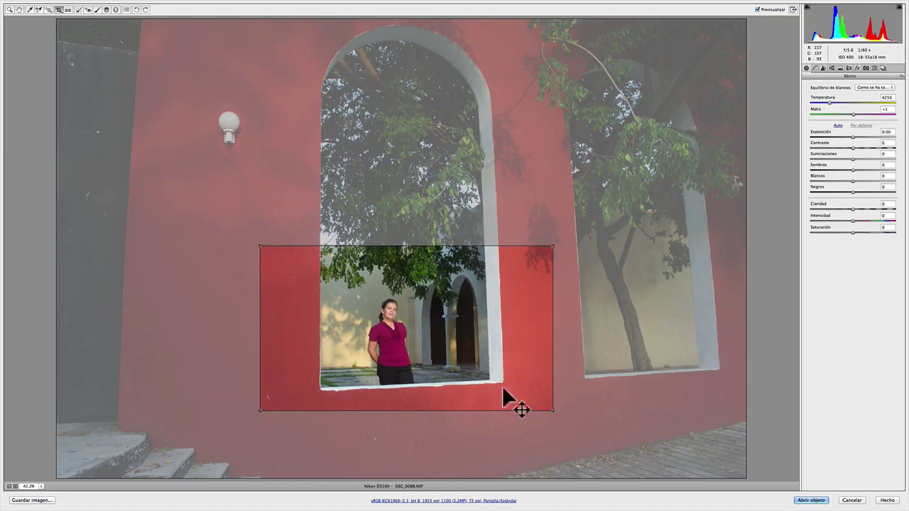
{"action": "mouse_move", "coordinate": [552, 411]}
{"action": "left_mouse_down"}
{"action": "mouse_move", "coordinate": [384, 410]}
{"action": "mouse_move", "coordinate": [489, 423]}
{"action": "mouse_move", "coordinate": [385, 419]}
{"action": "mouse_move", "coordinate": [497, 428]}
{"action": "mouse_move", "coordinate": [391, 428]}
{"action": "mouse_move", "coordinate": [489, 437]}
{"action": "mouse_move", "coordinate": [396, 439]}
{"action": "mouse_move", "coordinate": [464, 434]}
{"action": "mouse_move", "coordinate": [416, 438]}
{"action": "left_mouse_up"}
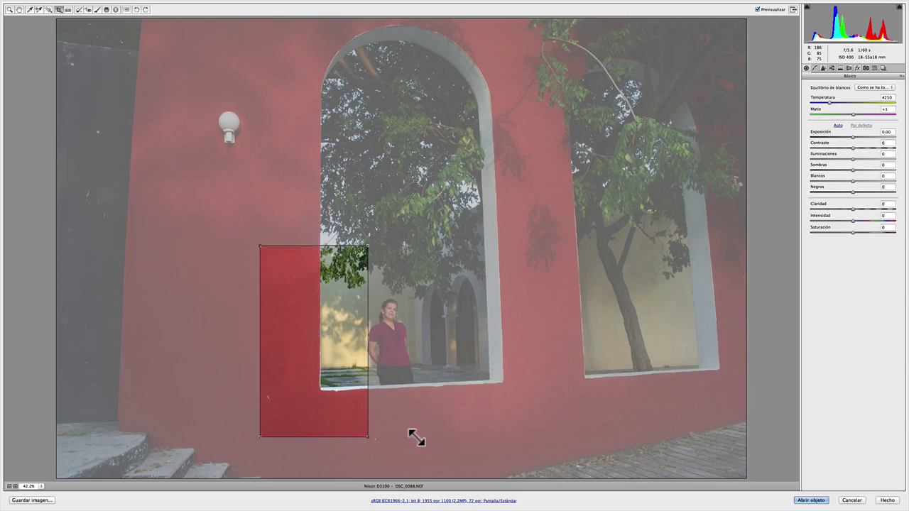
- Stretch the tall crop to 1536×2730 pixels, centred over the whole arched window and the woman
{"action": "left_click", "coordinate": [416, 438]}
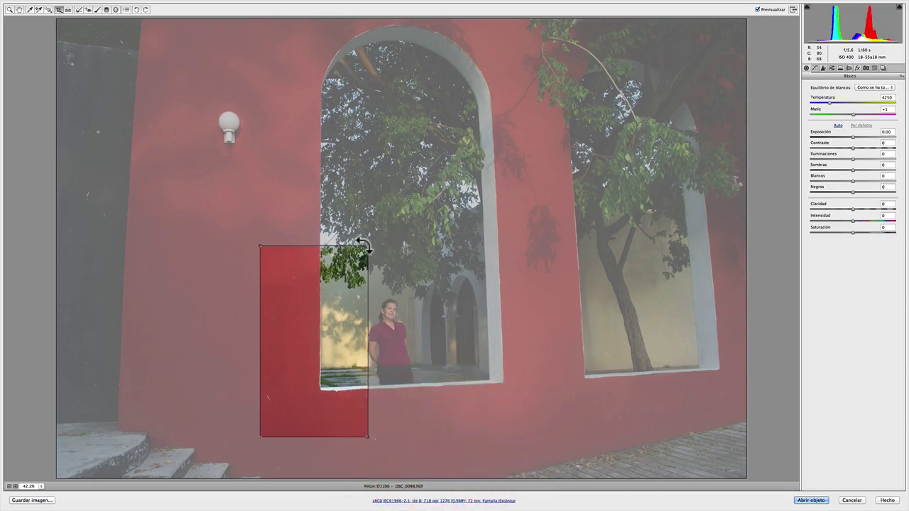
{"action": "mouse_move", "coordinate": [368, 245]}
{"action": "left_mouse_down"}
{"action": "mouse_move", "coordinate": [454, 172]}
{"action": "mouse_move", "coordinate": [577, 28]}
{"action": "left_mouse_up"}
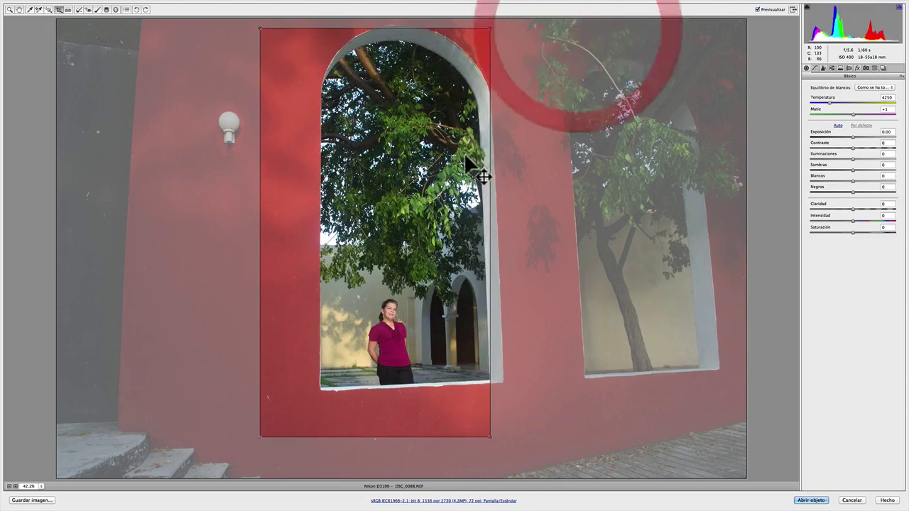
{"action": "left_click_drag", "start_coordinate": [402, 181], "coordinate": [426, 171]}
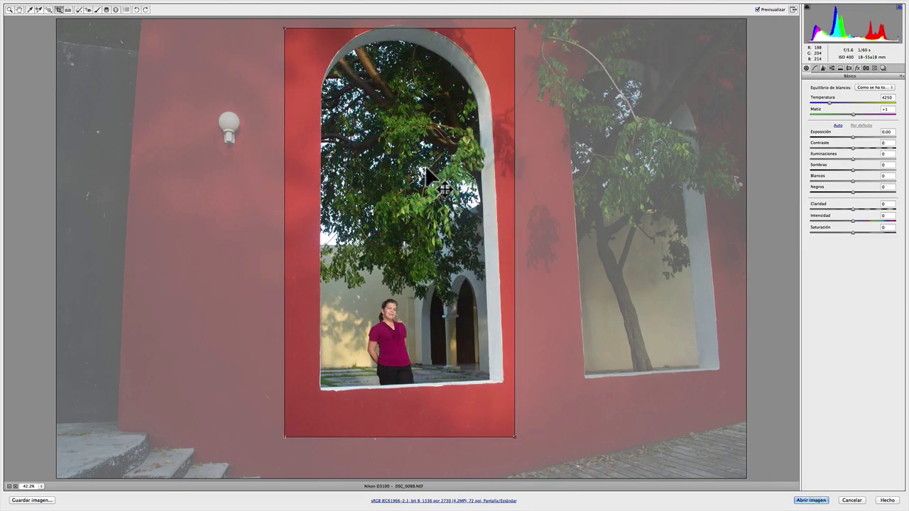
{"action": "left_click", "coordinate": [59, 9]}
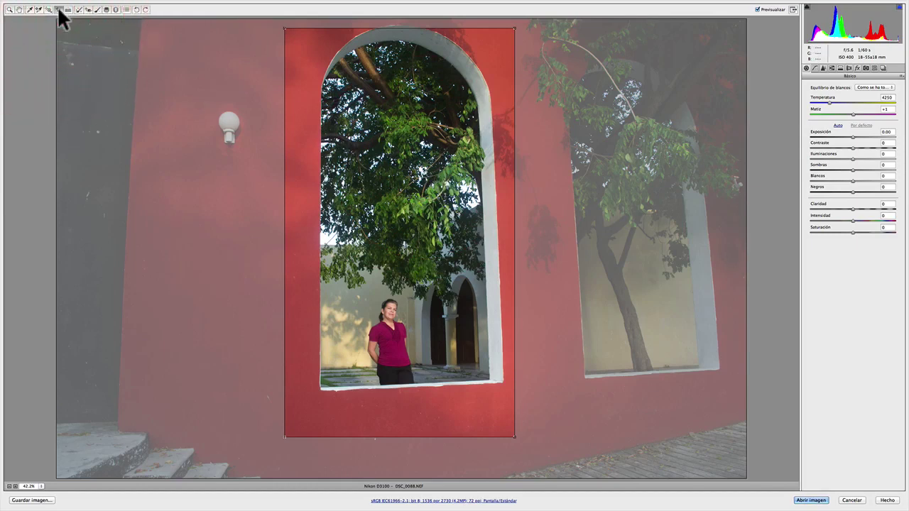
{"action": "left_click_drag", "start_coordinate": [60, 10], "coordinate": [71, 39]}
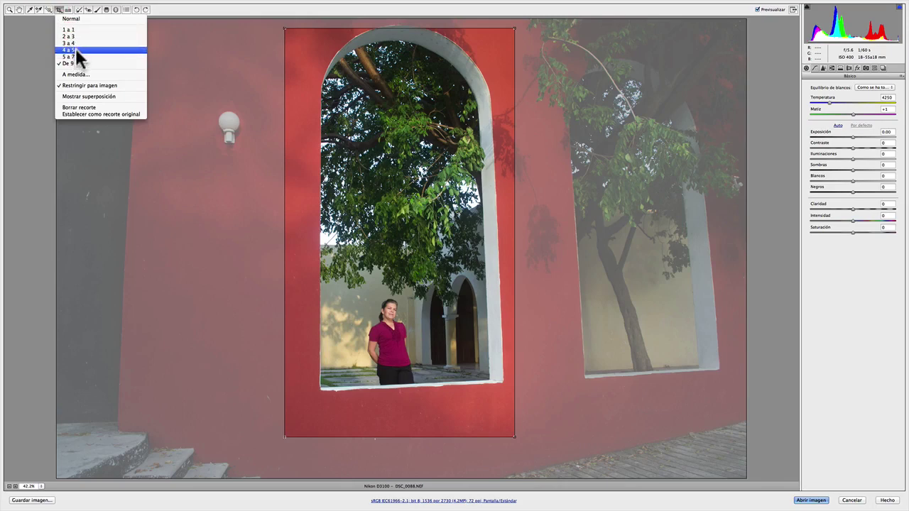
- Switch the crop to 5 a 7 and fit it around the doorway at 1789×2504 pixels
{"action": "left_click", "coordinate": [76, 57]}
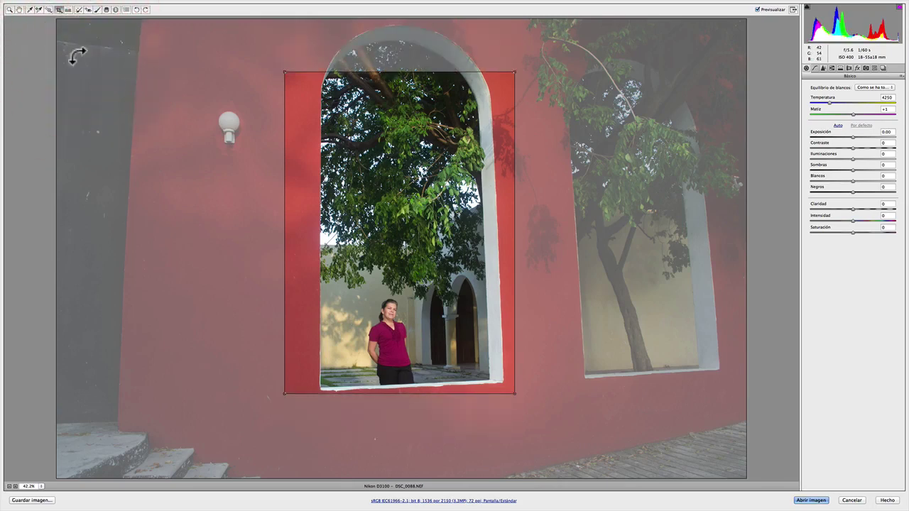
{"action": "key", "text": "shift"}
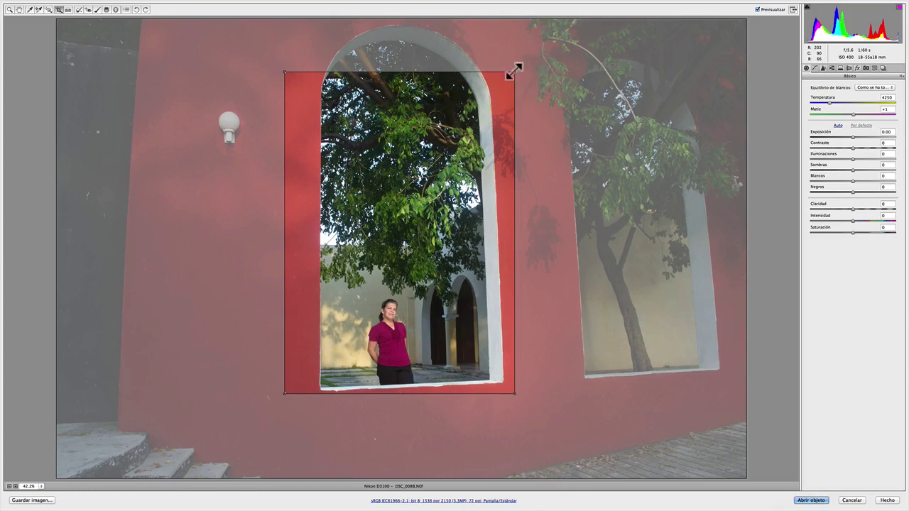
{"action": "left_click_drag", "start_coordinate": [512, 70], "coordinate": [549, 7]}
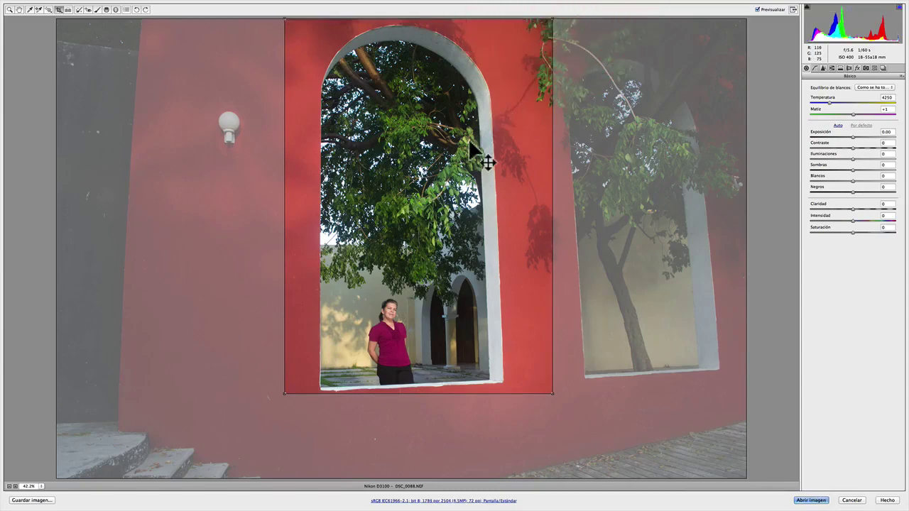
{"action": "left_click_drag", "start_coordinate": [470, 142], "coordinate": [450, 147]}
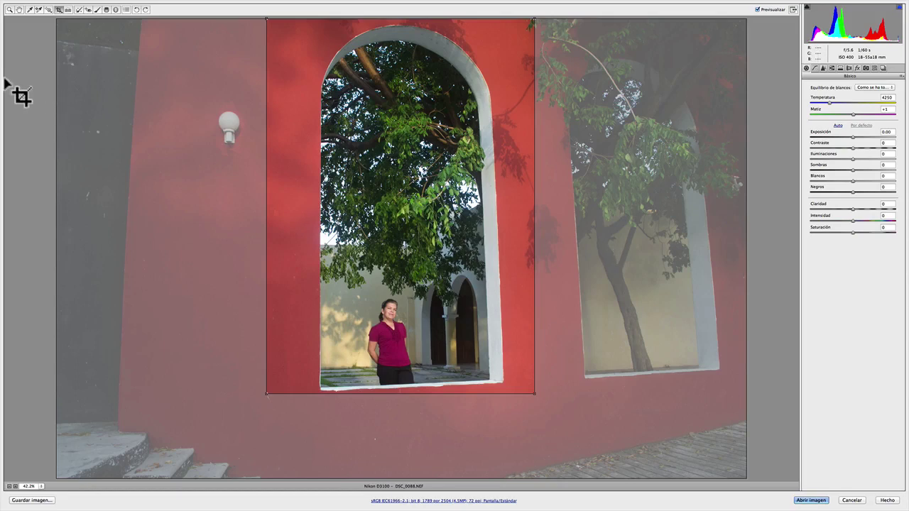
{"action": "left_click", "coordinate": [60, 11]}
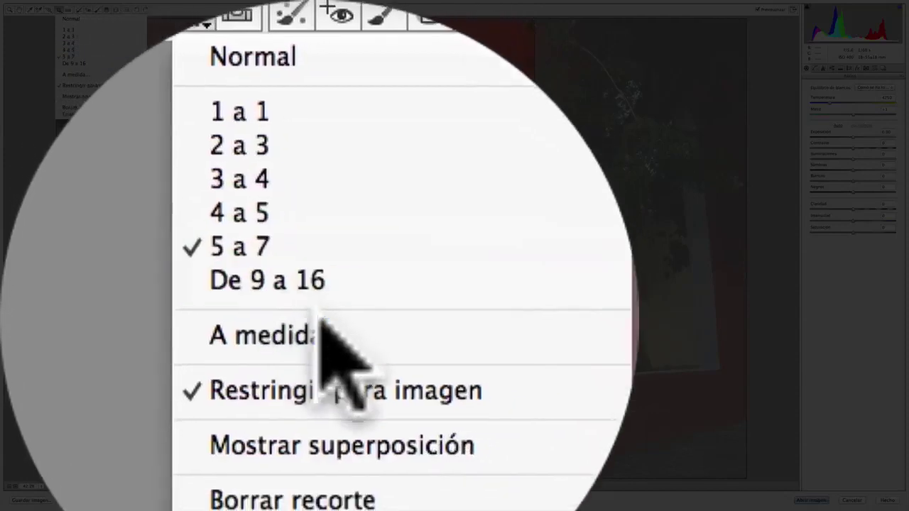
- Set a custom 8 to 10 crop ratio via A medida, giving 1789×2236 pixels
{"action": "left_click", "coordinate": [319, 320]}
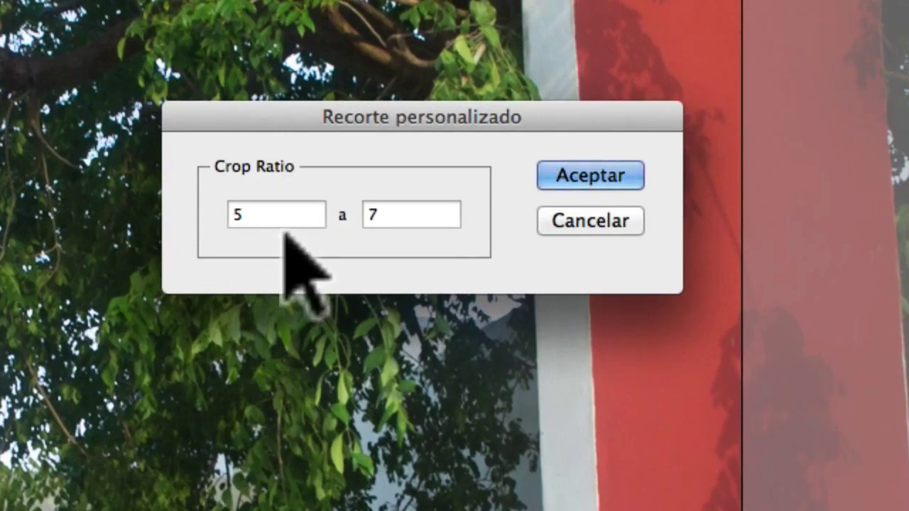
{"action": "left_click", "coordinate": [321, 217]}
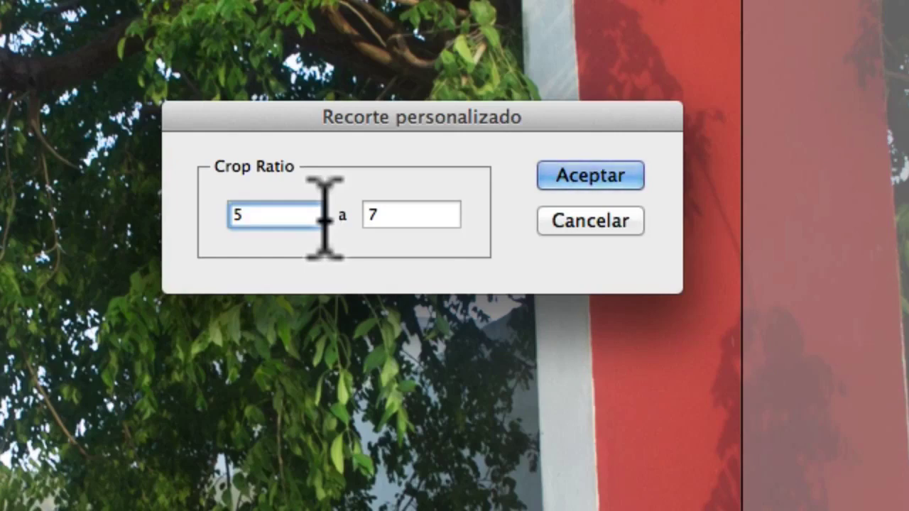
{"action": "key", "text": "BackSpace"}
{"action": "type", "text": "8"}
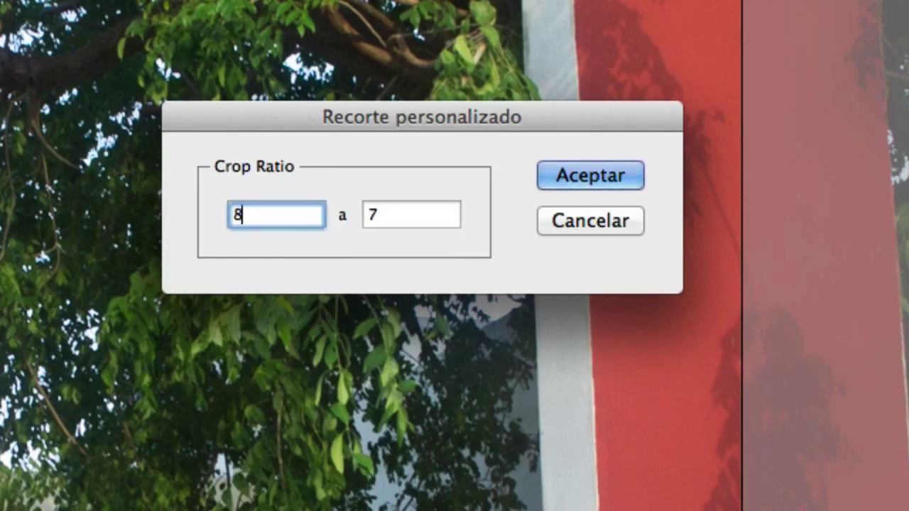
{"action": "left_click", "coordinate": [398, 211]}
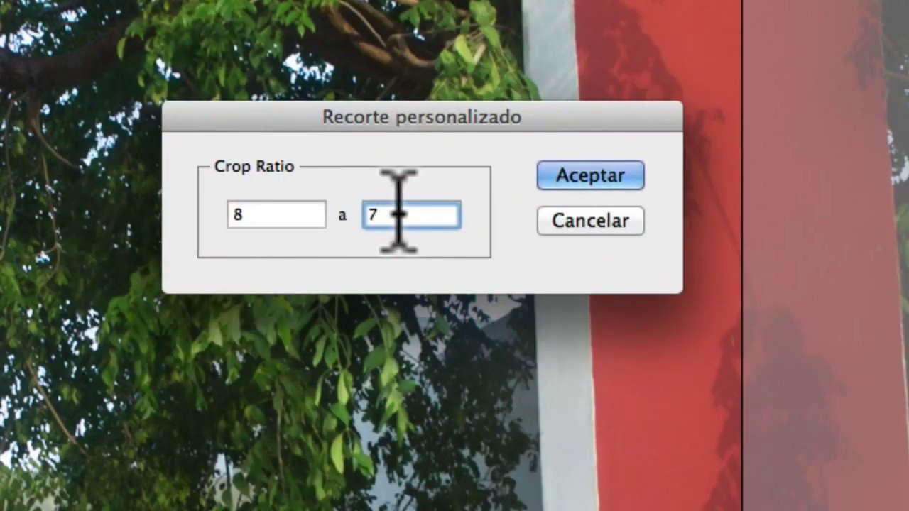
{"action": "key", "text": "BackSpace"}
{"action": "type", "text": "1"}
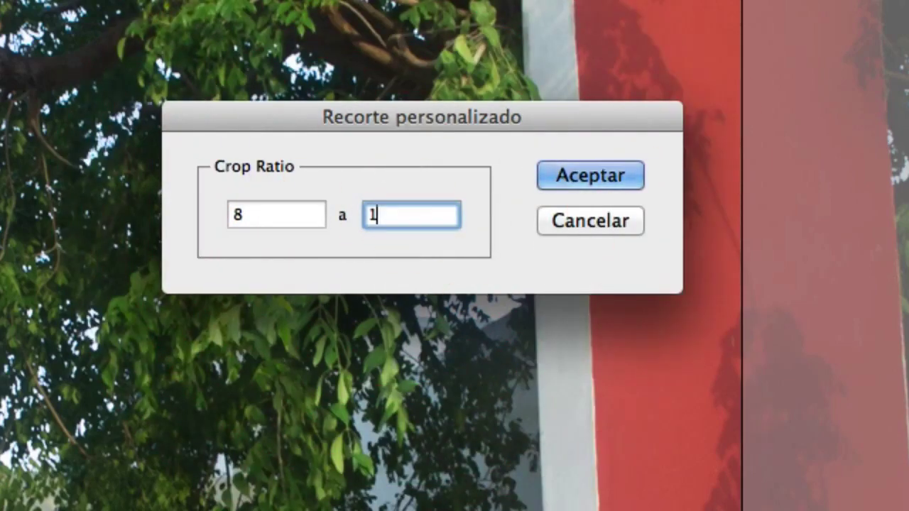
{"action": "type", "text": "0"}
{"action": "left_click", "coordinate": [490, 171]}
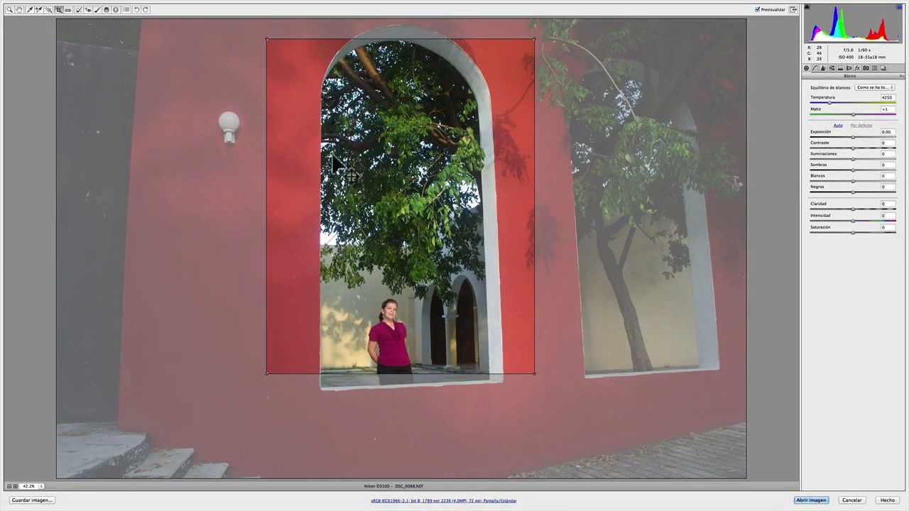
- Check that 8 a 10 now appears in the Crop tool's ratio list
{"action": "left_click", "coordinate": [61, 12]}
{"action": "left_click", "coordinate": [60, 10]}
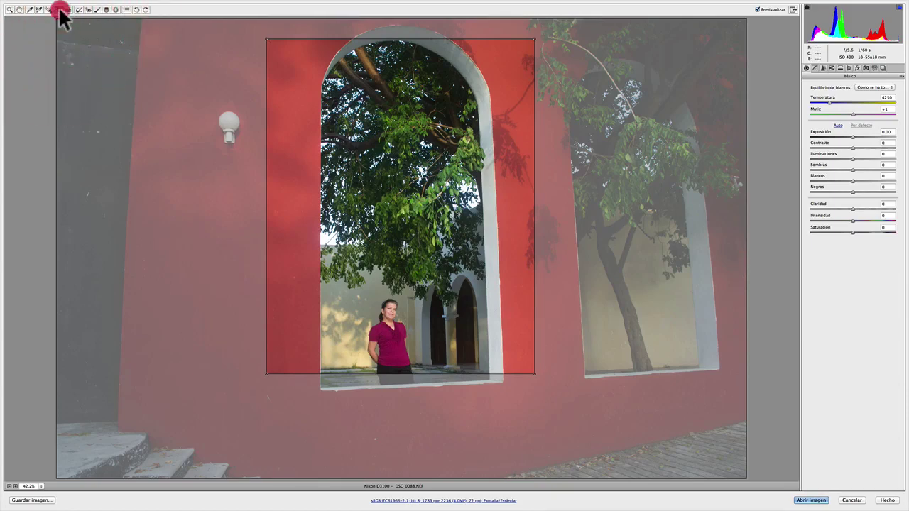
{"action": "left_click_drag", "start_coordinate": [60, 13], "coordinate": [71, 59]}
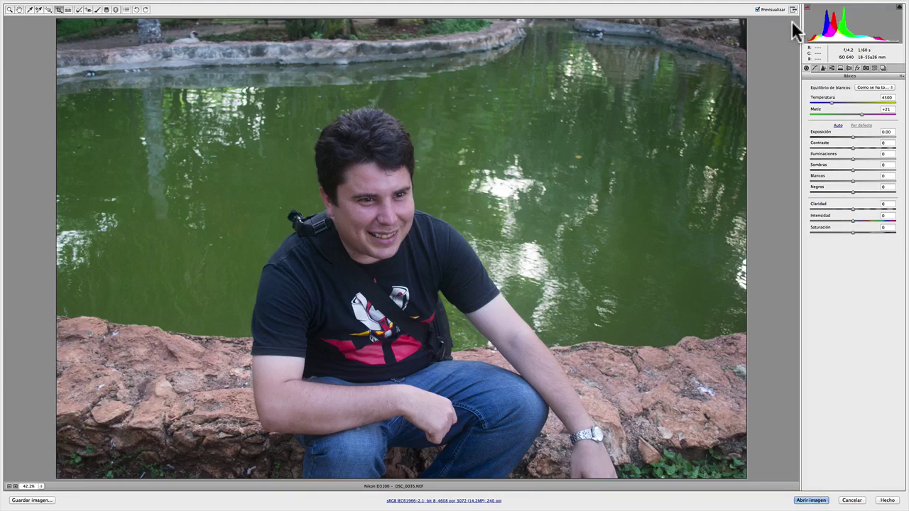
- With Normal free proportions, draw a crop around the man's head and upper body, narrowing its sides
{"action": "left_click", "coordinate": [59, 9]}
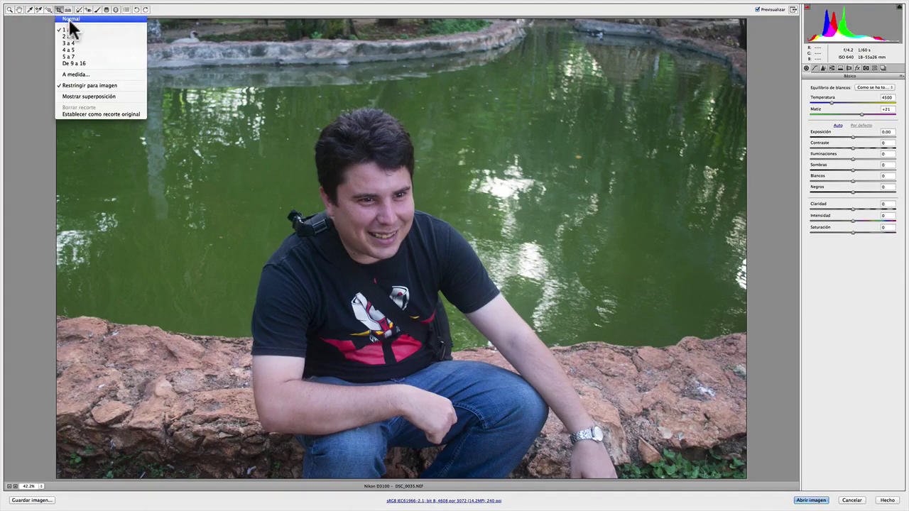
{"action": "left_click", "coordinate": [70, 22]}
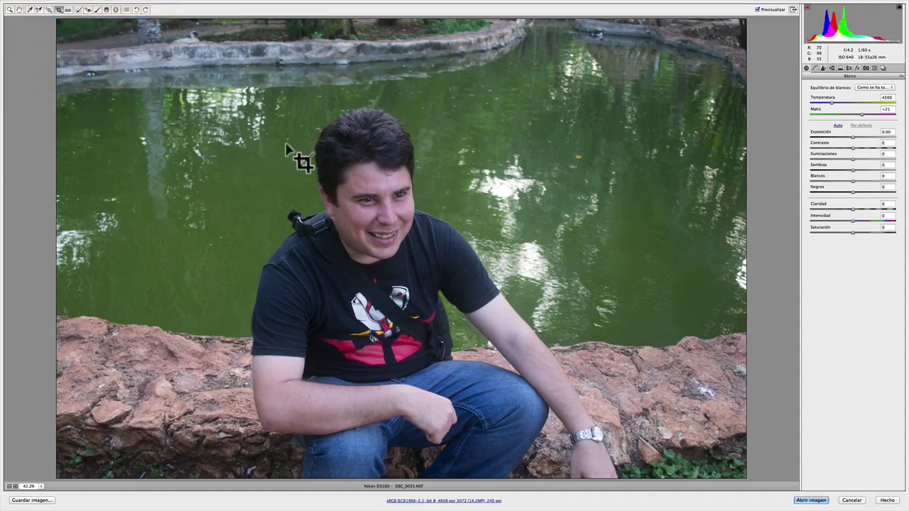
{"action": "mouse_move", "coordinate": [225, 81]}
{"action": "left_mouse_down"}
{"action": "mouse_move", "coordinate": [473, 314]}
{"action": "mouse_move", "coordinate": [502, 381]}
{"action": "left_mouse_up"}
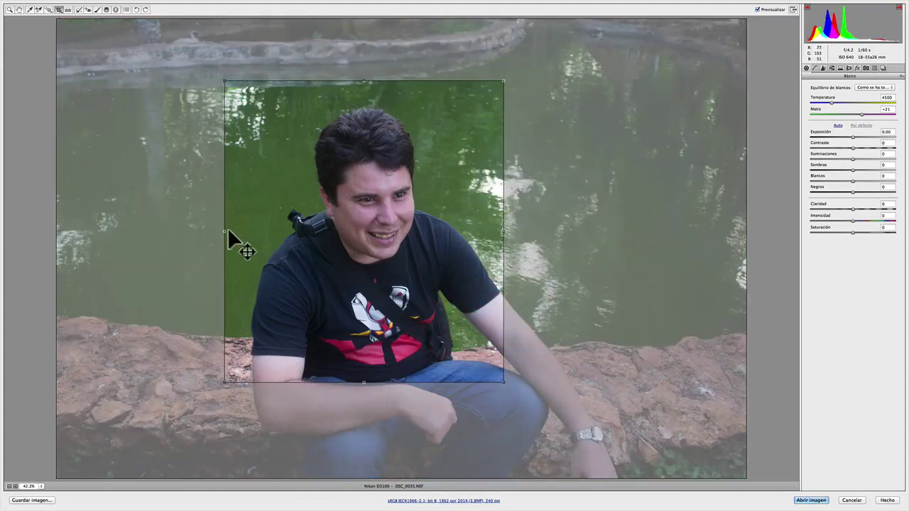
{"action": "left_click_drag", "start_coordinate": [225, 230], "coordinate": [270, 239]}
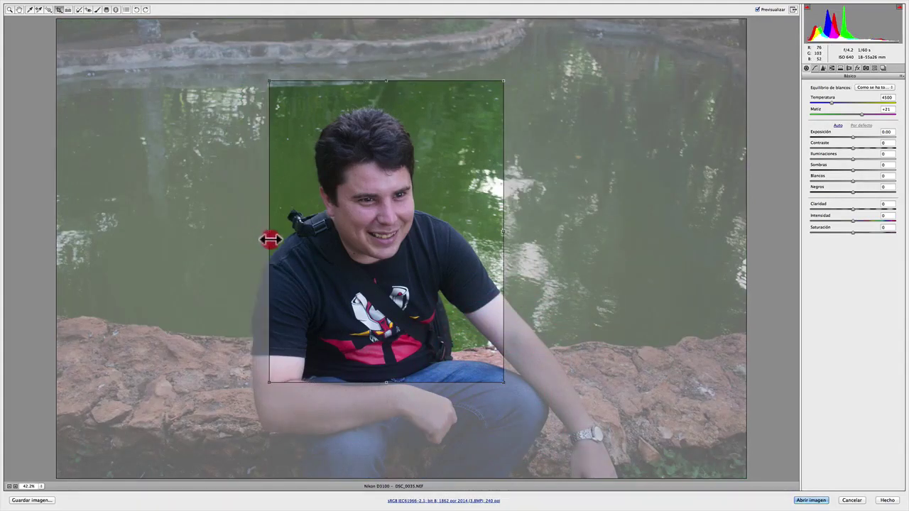
{"action": "left_click_drag", "start_coordinate": [502, 234], "coordinate": [476, 237]}
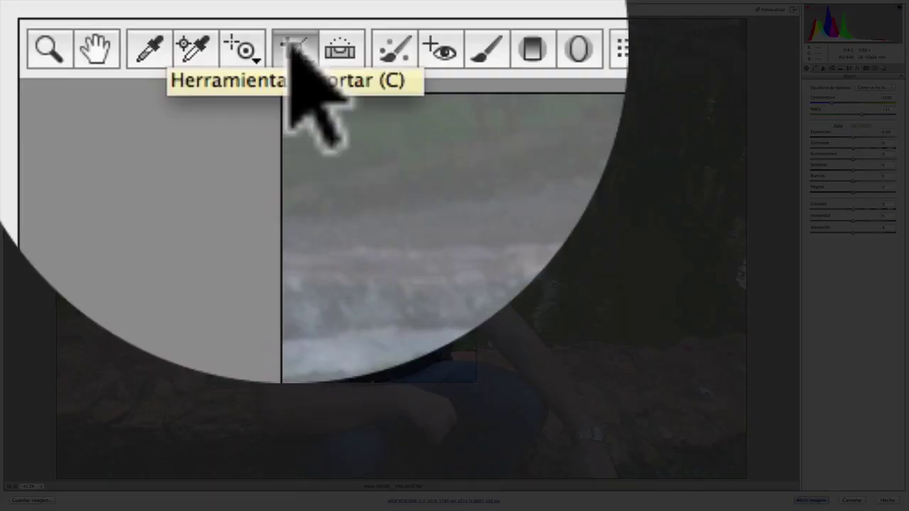
- Move the crop over the man, switch to 1 a 1, and centre the square on his face
{"action": "left_click", "coordinate": [59, 10]}
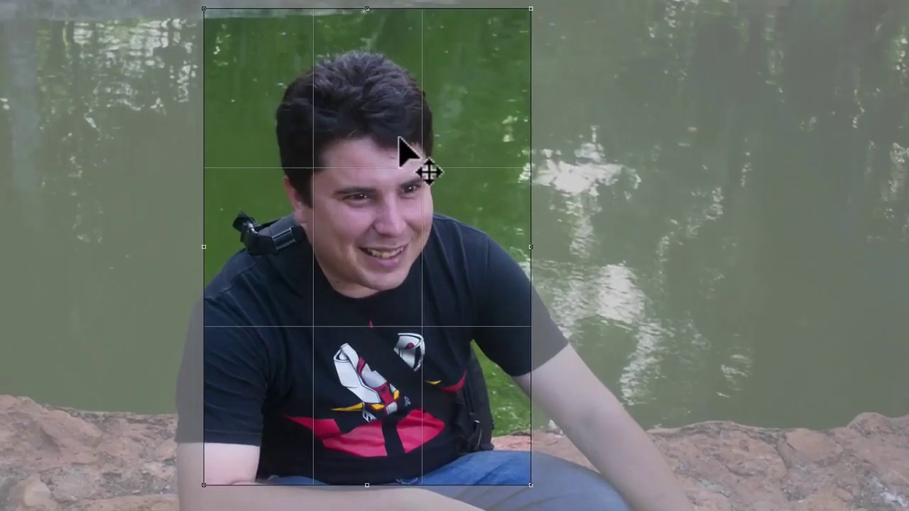
{"action": "mouse_move", "coordinate": [366, 205]}
{"action": "left_mouse_down"}
{"action": "mouse_move", "coordinate": [359, 229]}
{"action": "mouse_move", "coordinate": [374, 177]}
{"action": "left_mouse_up"}
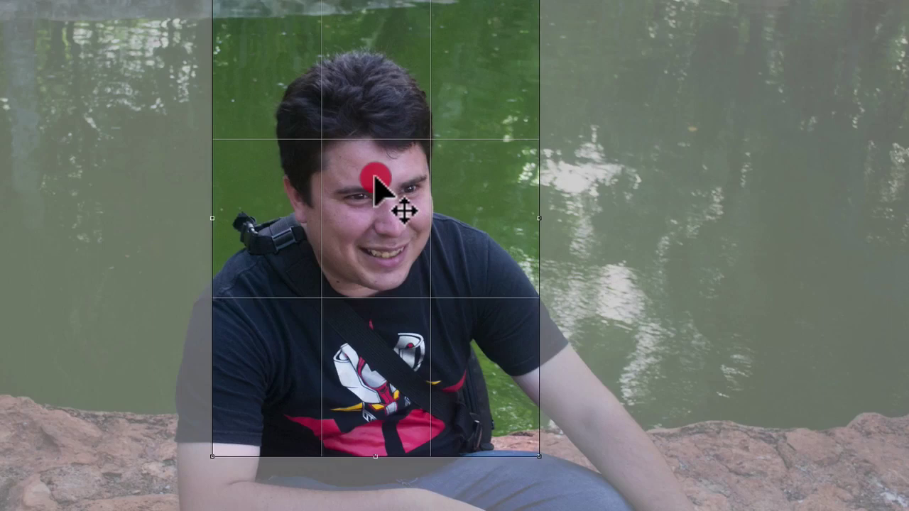
{"action": "left_click_drag", "start_coordinate": [373, 176], "coordinate": [372, 217]}
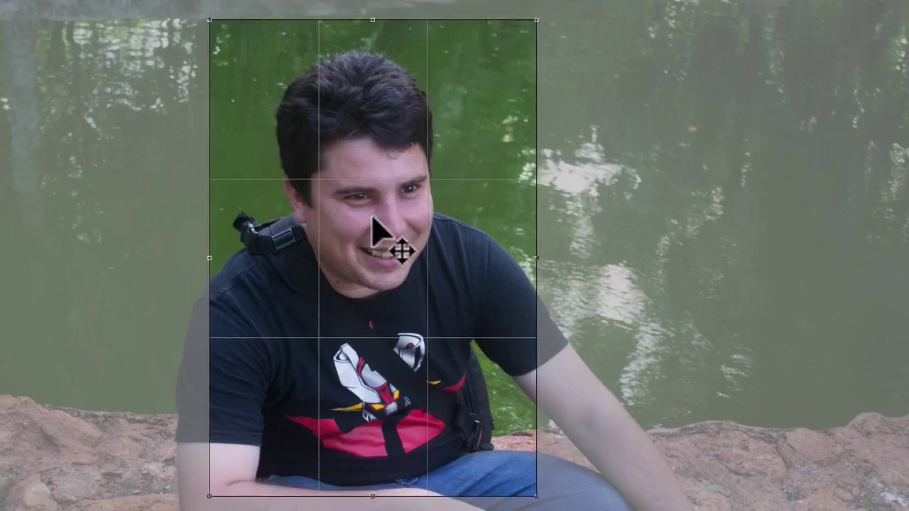
{"action": "left_click", "coordinate": [372, 217]}
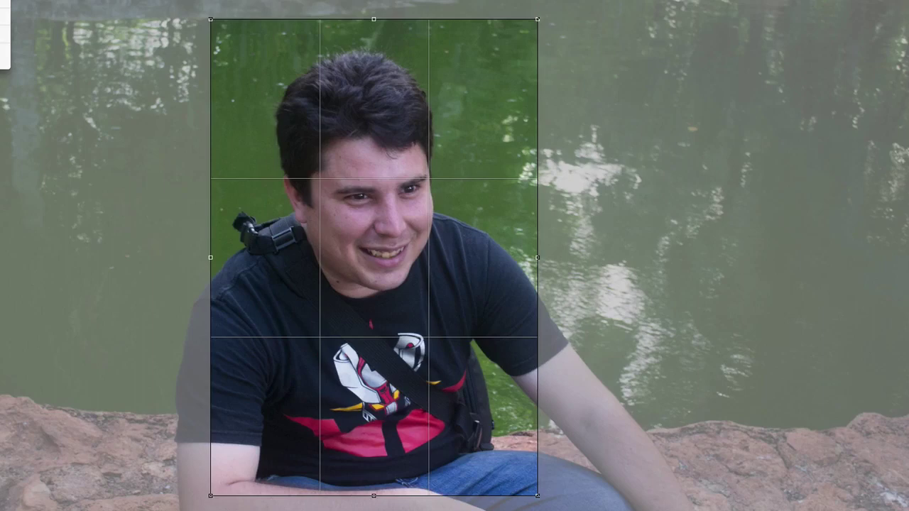
{"action": "left_click", "coordinate": [5, 57]}
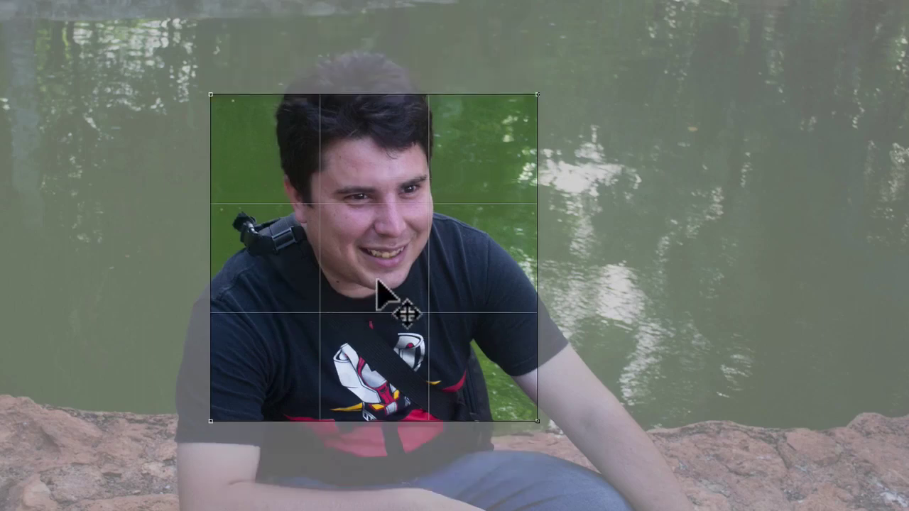
{"action": "left_click_drag", "start_coordinate": [377, 282], "coordinate": [374, 227]}
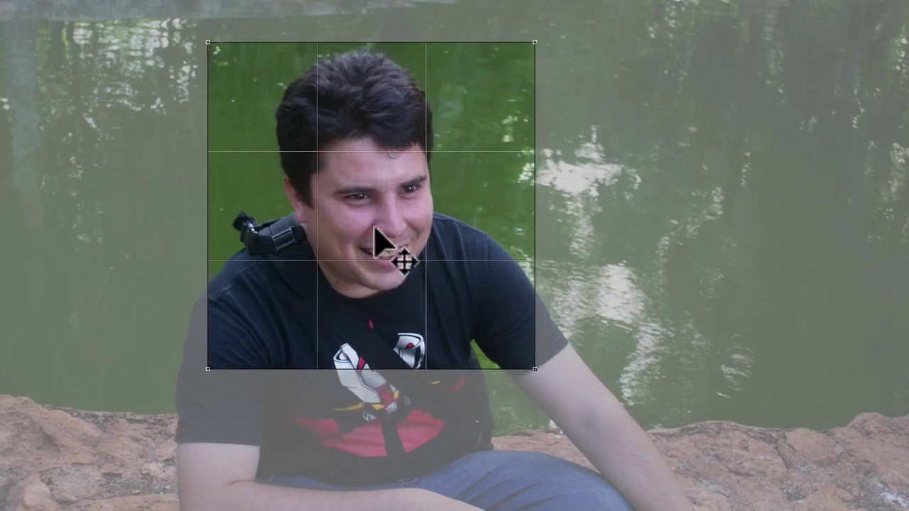
{"action": "left_click", "coordinate": [375, 227]}
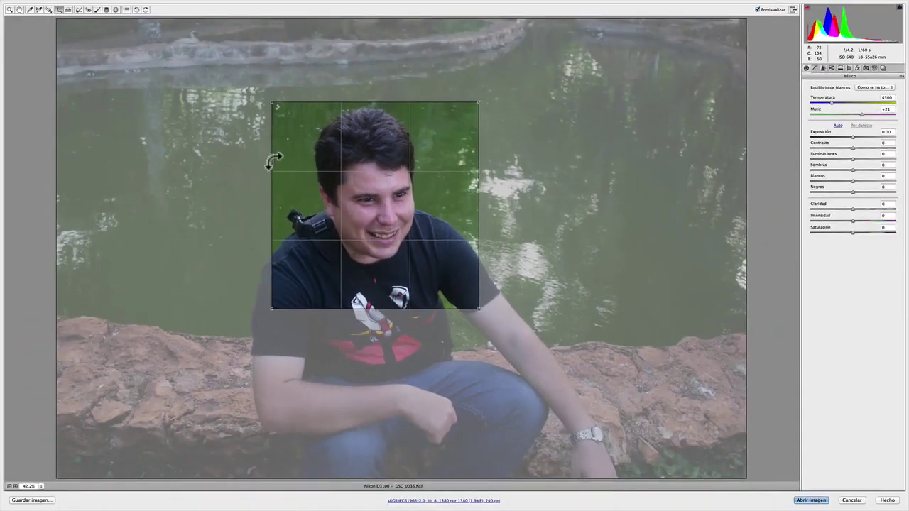
- Nudge the square crop and turn off the Mostrar superposición grid overlay
{"action": "left_click_drag", "start_coordinate": [375, 190], "coordinate": [375, 191]}
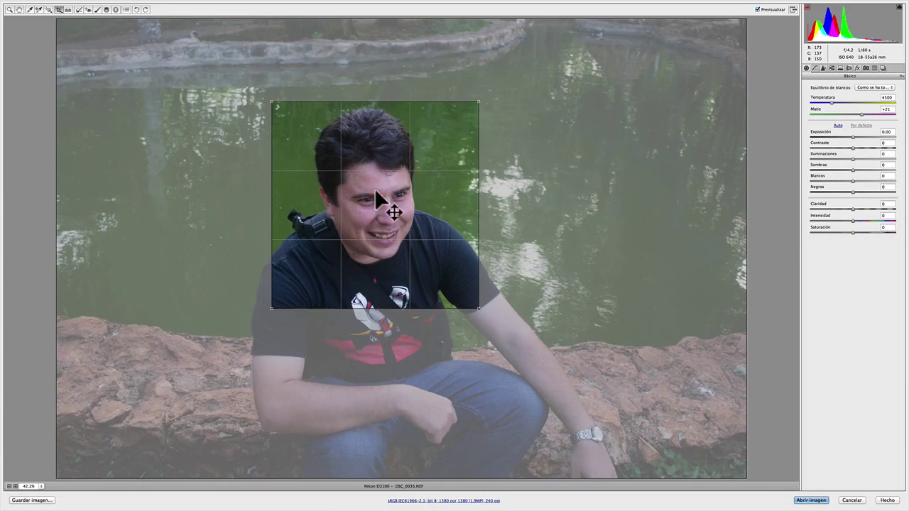
{"action": "left_click", "coordinate": [375, 190]}
{"action": "left_click", "coordinate": [59, 11]}
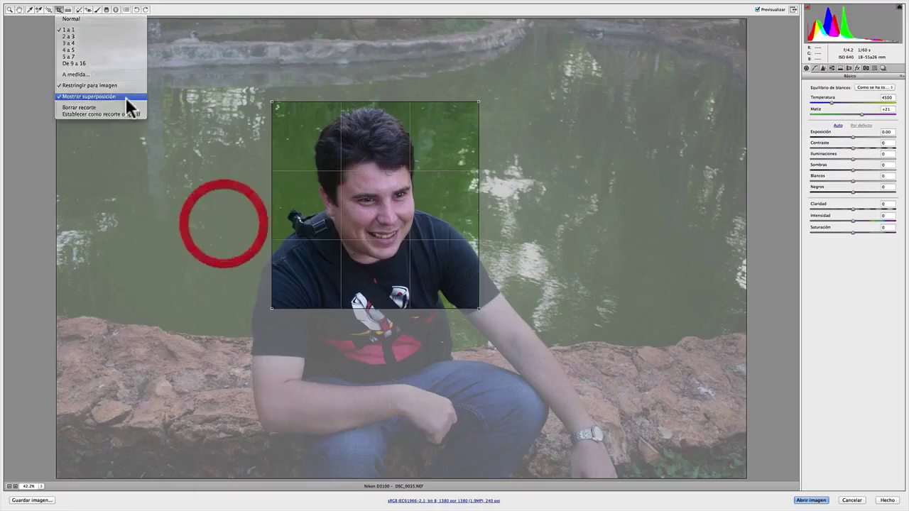
{"action": "left_click", "coordinate": [125, 97]}
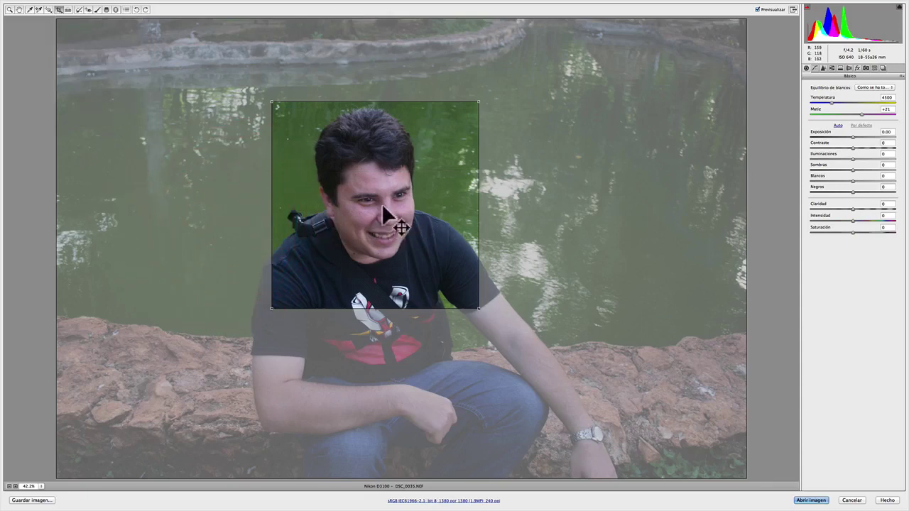
- Apply the 1380×1380 square crop, then resume crop editing on the full photo
{"action": "key", "text": "z"}
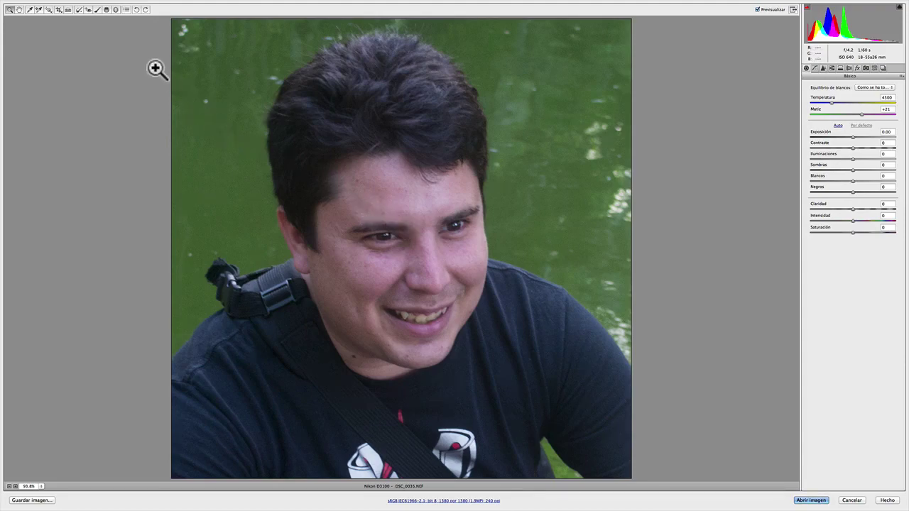
{"action": "left_click", "coordinate": [58, 9]}
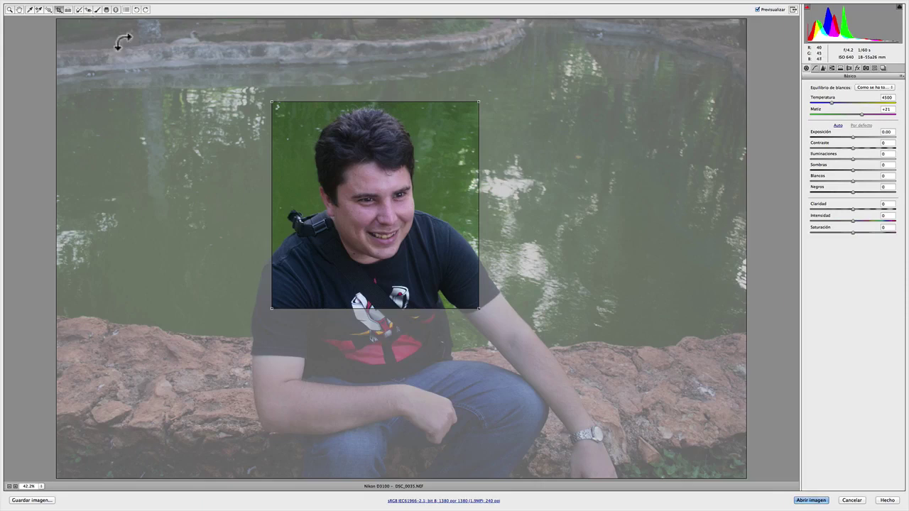
{"action": "left_click", "coordinate": [59, 10]}
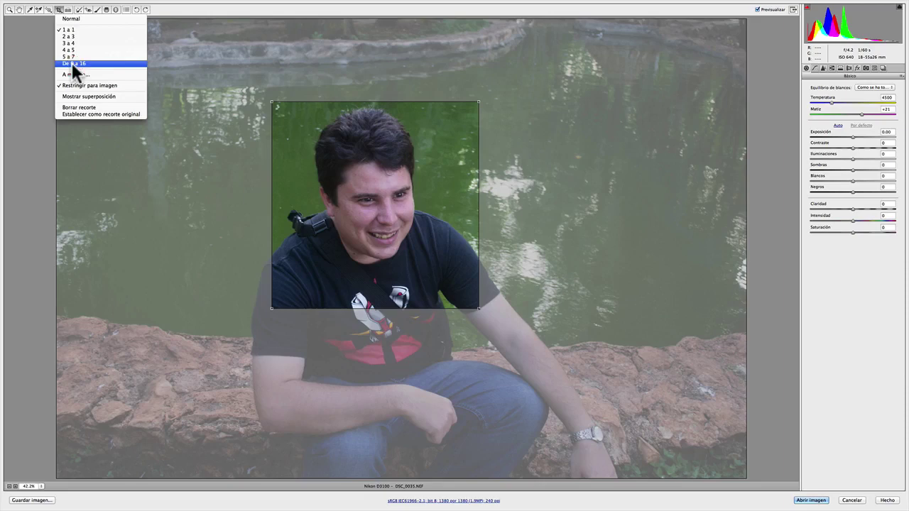
- Set a 9 a 16 portrait crop of 1186×2109 pixels from above the man's head to his hands
{"action": "left_click", "coordinate": [72, 62]}
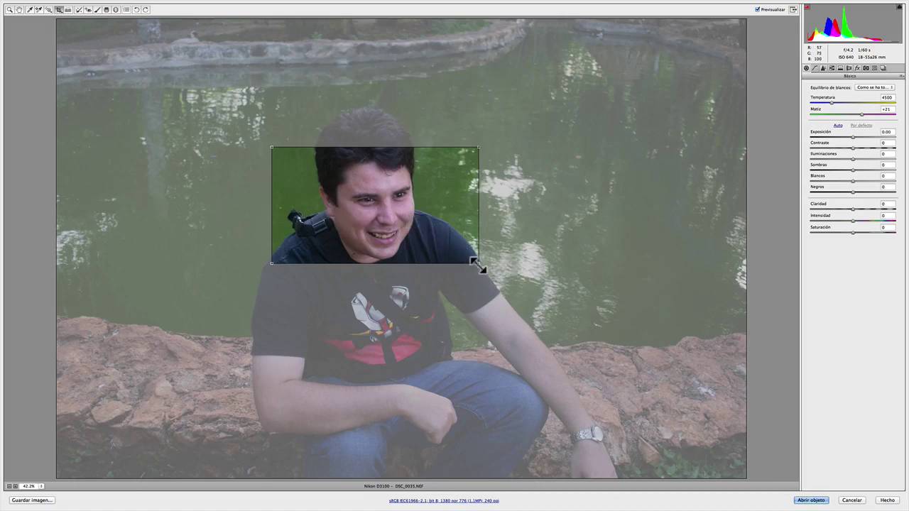
{"action": "mouse_move", "coordinate": [477, 264]}
{"action": "left_mouse_down"}
{"action": "mouse_move", "coordinate": [372, 258]}
{"action": "mouse_move", "coordinate": [436, 373]}
{"action": "mouse_move", "coordinate": [544, 462]}
{"action": "left_mouse_up"}
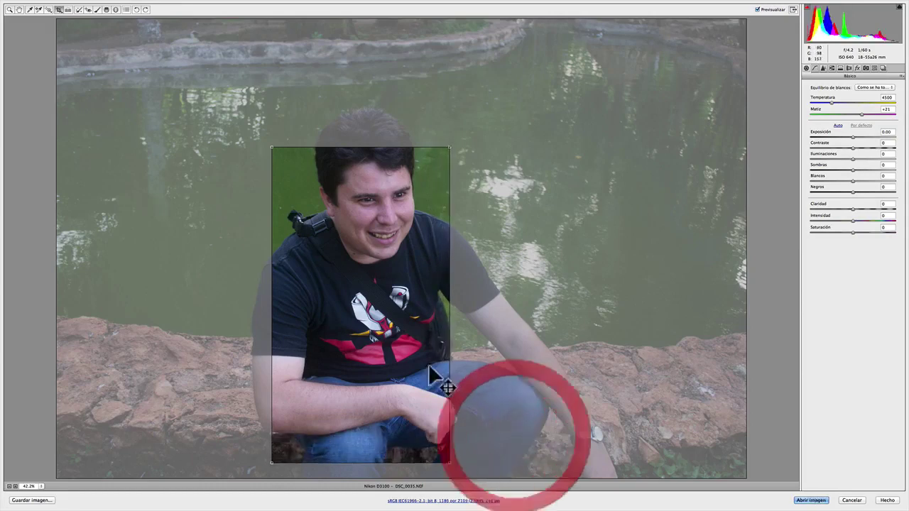
{"action": "left_click_drag", "start_coordinate": [377, 363], "coordinate": [389, 312]}
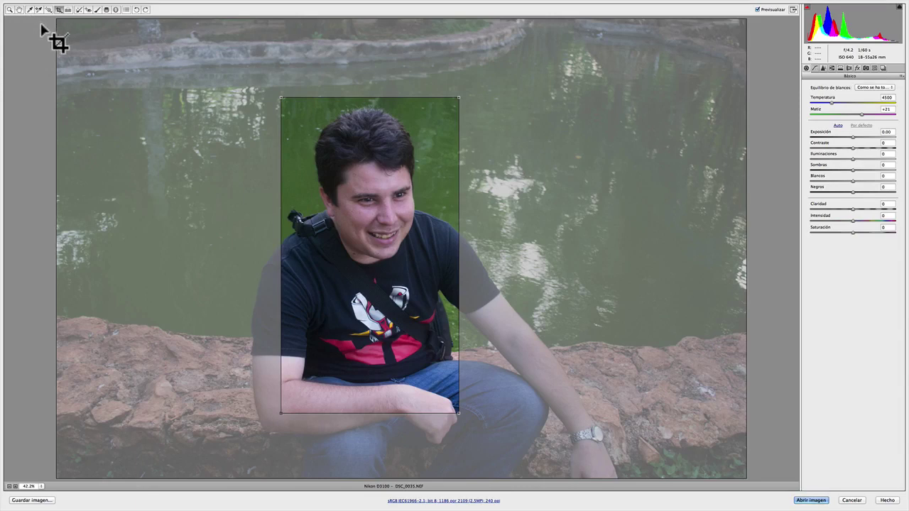
{"action": "left_click", "coordinate": [58, 11]}
- Turn on the Mostrar superposición rule-of-thirds grid inside the crop
{"action": "left_click_drag", "start_coordinate": [57, 11], "coordinate": [88, 85]}
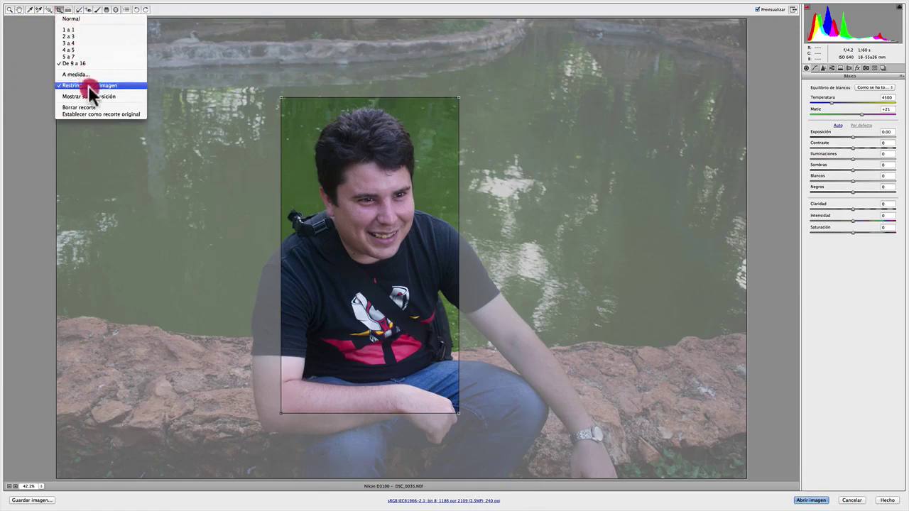
{"action": "left_click_drag", "start_coordinate": [88, 85], "coordinate": [130, 99]}
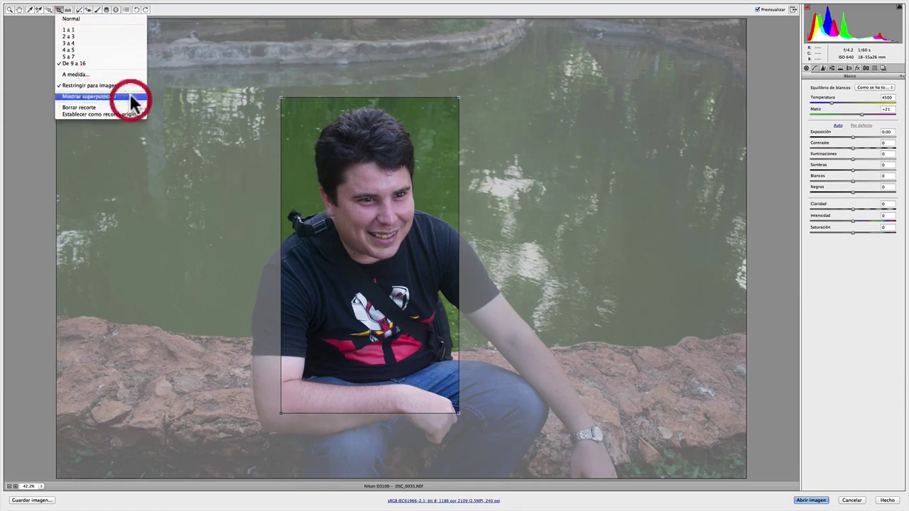
{"action": "left_click", "coordinate": [131, 96]}
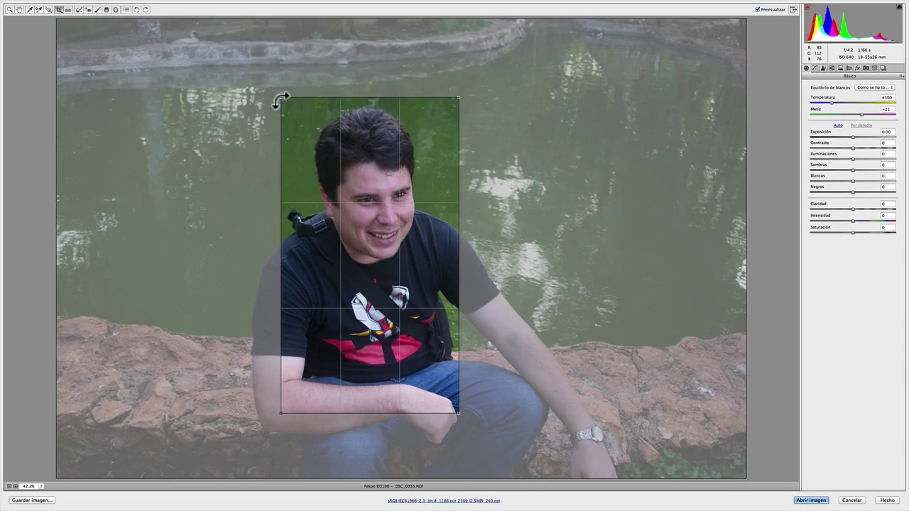
- Enlarge the 9:16 crop to 1455×2587 pixels, extending down past the man's hands
{"action": "key", "text": "shift"}
{"action": "left_click_drag", "start_coordinate": [279, 100], "coordinate": [185, 49]}
{"action": "left_click_drag", "start_coordinate": [370, 183], "coordinate": [384, 234]}
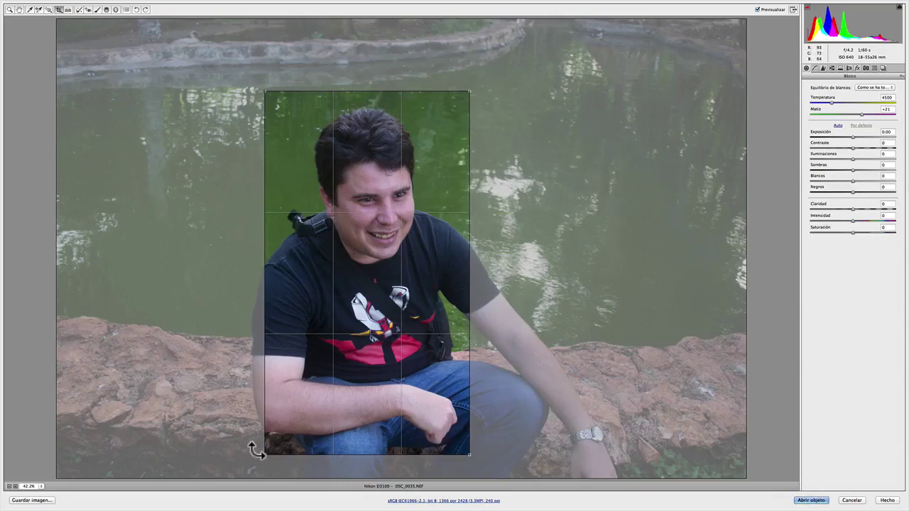
{"action": "left_click_drag", "start_coordinate": [265, 457], "coordinate": [215, 487]}
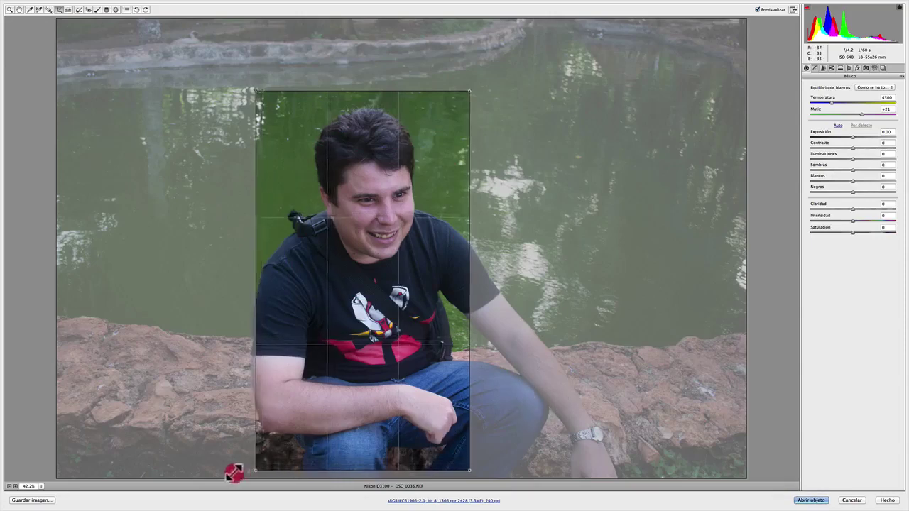
{"action": "left_click_drag", "start_coordinate": [302, 410], "coordinate": [313, 410]}
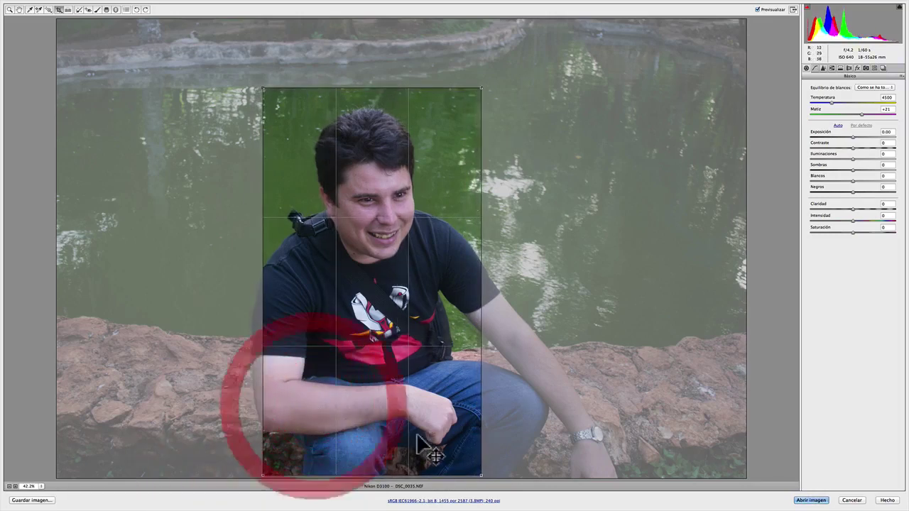
{"action": "left_click_drag", "start_coordinate": [481, 474], "coordinate": [482, 477]}
{"action": "left_click_drag", "start_coordinate": [426, 443], "coordinate": [427, 440]}
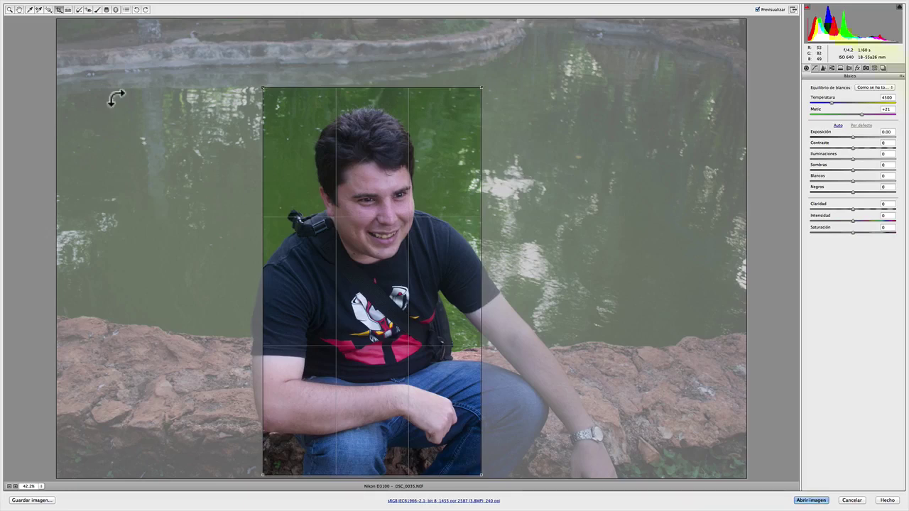
{"action": "left_click", "coordinate": [60, 10]}
- Turn off 'Mostrar superposición' for the crop and shift the crop frame right
{"action": "left_click_drag", "start_coordinate": [61, 10], "coordinate": [82, 96]}
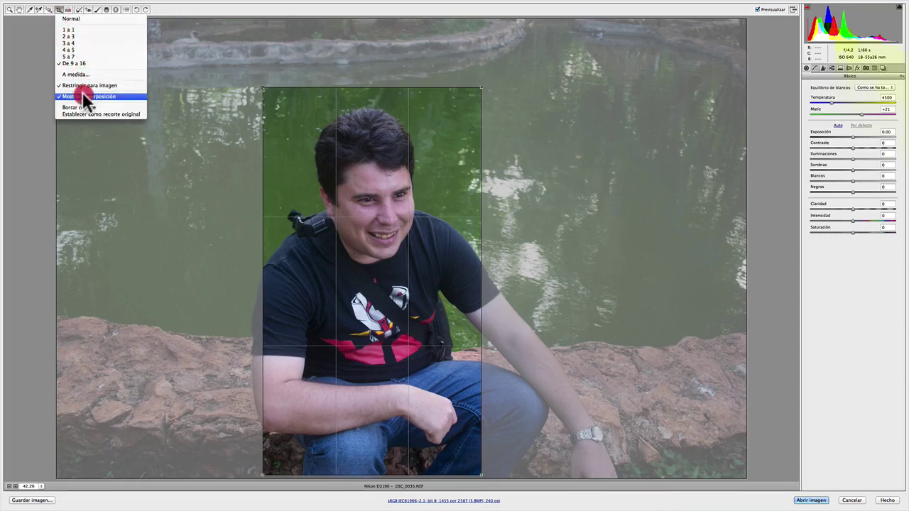
{"action": "left_click_drag", "start_coordinate": [83, 94], "coordinate": [83, 95]}
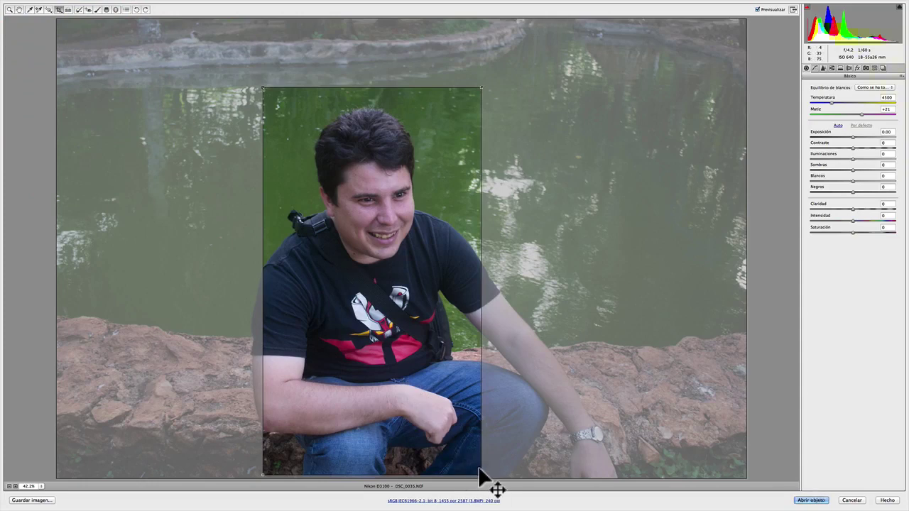
{"action": "mouse_move", "coordinate": [475, 473]}
{"action": "left_mouse_down"}
{"action": "mouse_move", "coordinate": [572, 467]}
{"action": "mouse_move", "coordinate": [432, 446]}
{"action": "mouse_move", "coordinate": [689, 481]}
{"action": "mouse_move", "coordinate": [704, 502]}
{"action": "left_mouse_up"}
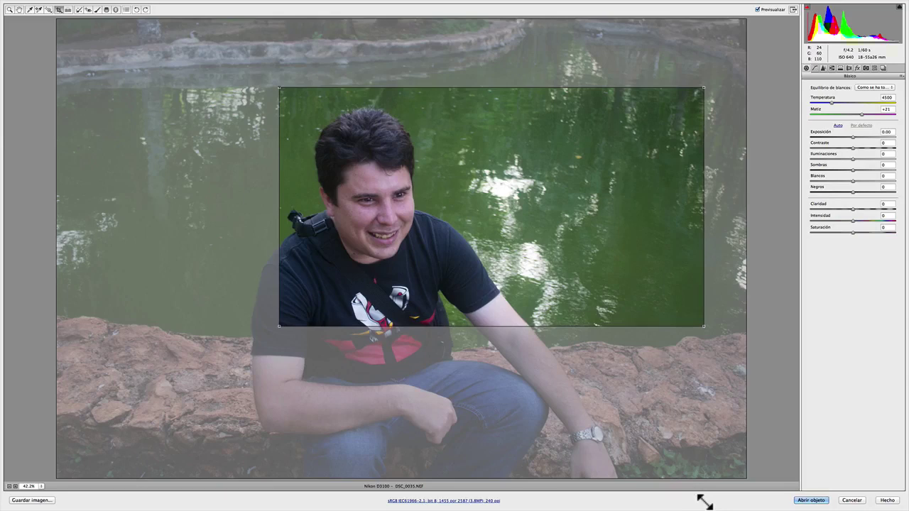
- Flip the crop to a wide landscape frame centred on the man by the pond
{"action": "mouse_move", "coordinate": [511, 230]}
{"action": "left_mouse_down"}
{"action": "mouse_move", "coordinate": [489, 243]}
{"action": "mouse_move", "coordinate": [411, 248]}
{"action": "mouse_move", "coordinate": [428, 246]}
{"action": "mouse_move", "coordinate": [408, 239]}
{"action": "left_mouse_up"}
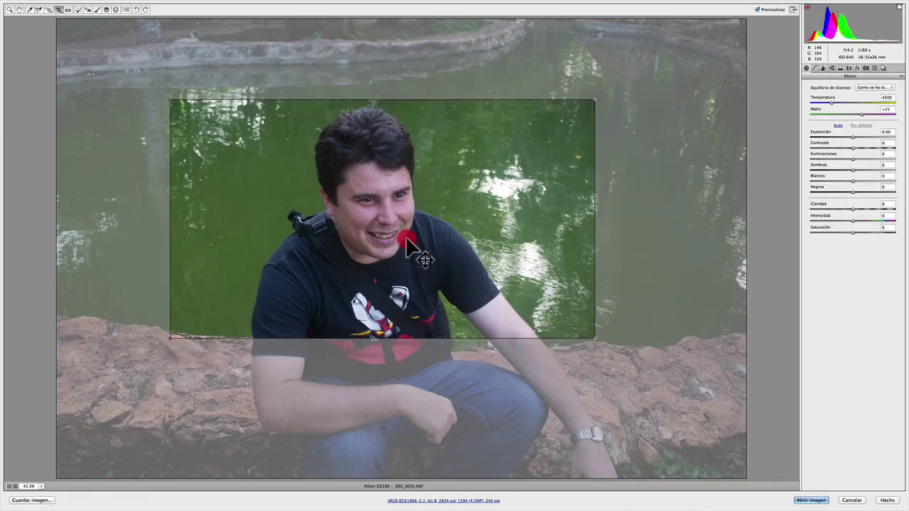
{"action": "left_click_drag", "start_coordinate": [170, 337], "coordinate": [248, 315]}
{"action": "left_click_drag", "start_coordinate": [405, 274], "coordinate": [366, 268]}
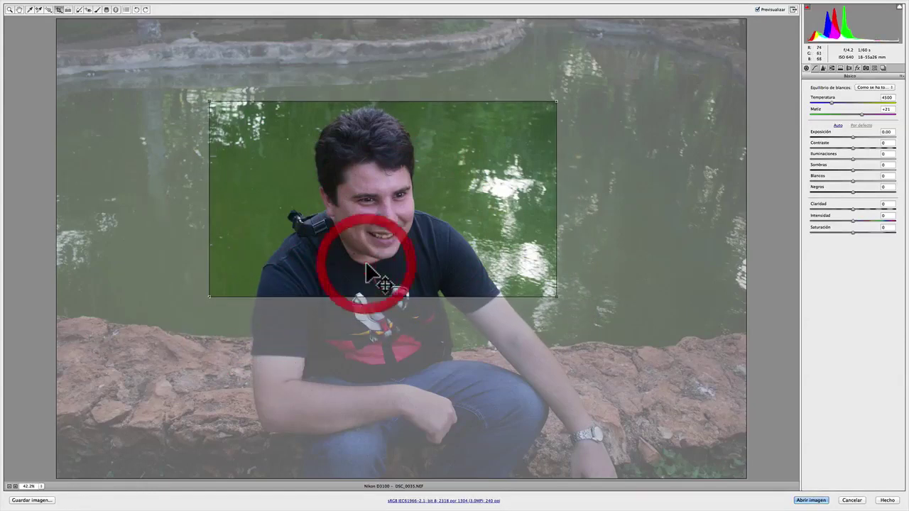
- Turn the crop's 'Mostrar superposición' grid back on
{"action": "left_click", "coordinate": [60, 11]}
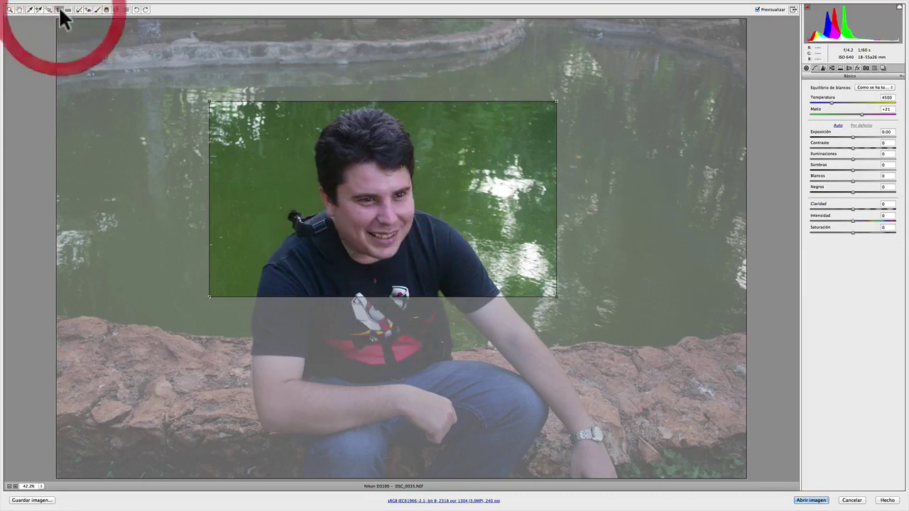
{"action": "left_click", "coordinate": [60, 10]}
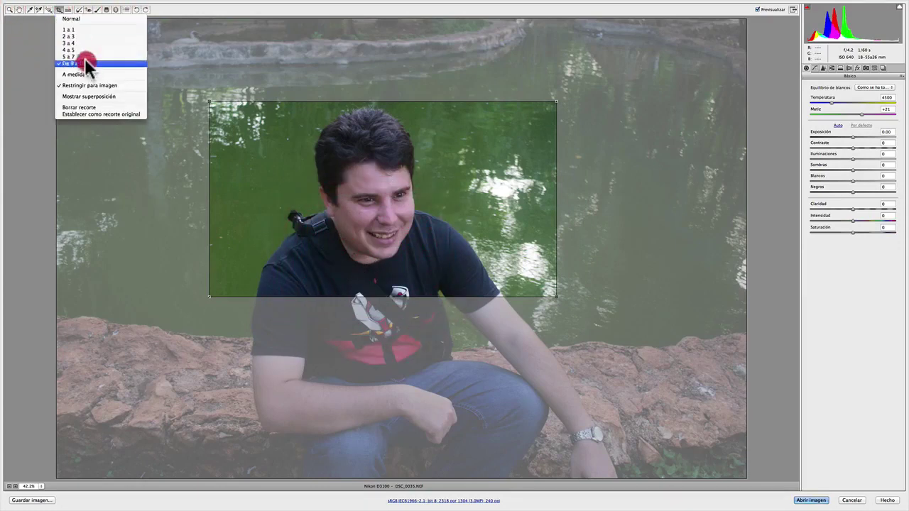
{"action": "left_click", "coordinate": [91, 96]}
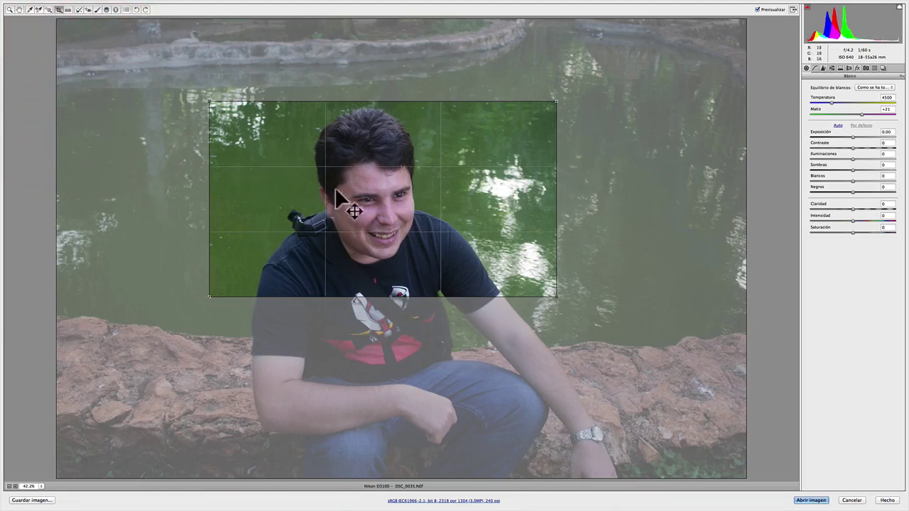
- Nudge the wide crop around the man's head and commit it at 2318×1304 pixels
{"action": "left_click_drag", "start_coordinate": [335, 189], "coordinate": [336, 193]}
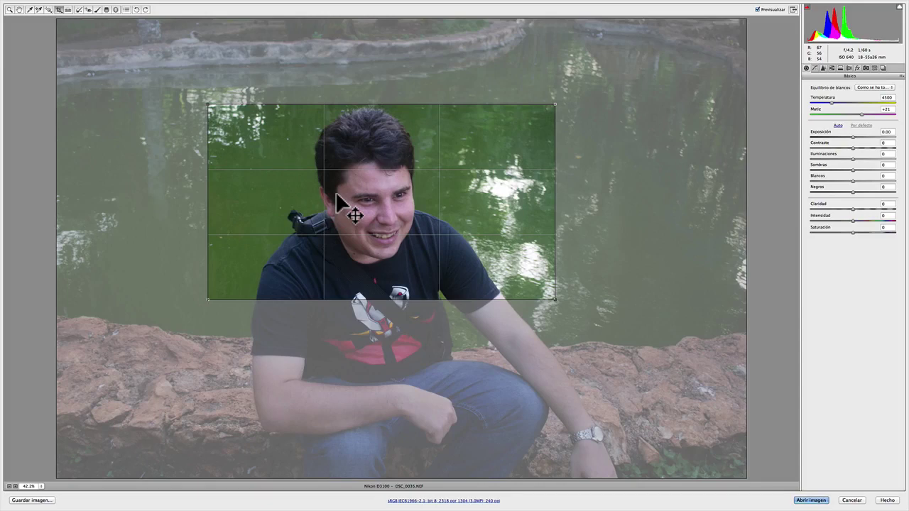
{"action": "left_click_drag", "start_coordinate": [340, 203], "coordinate": [339, 194]}
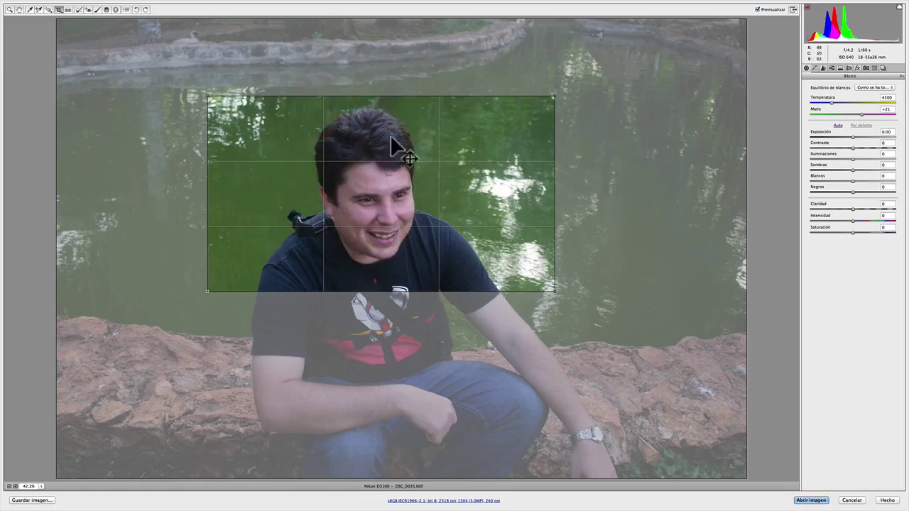
{"action": "left_click", "coordinate": [388, 263]}
{"action": "left_click_drag", "start_coordinate": [387, 263], "coordinate": [388, 260]}
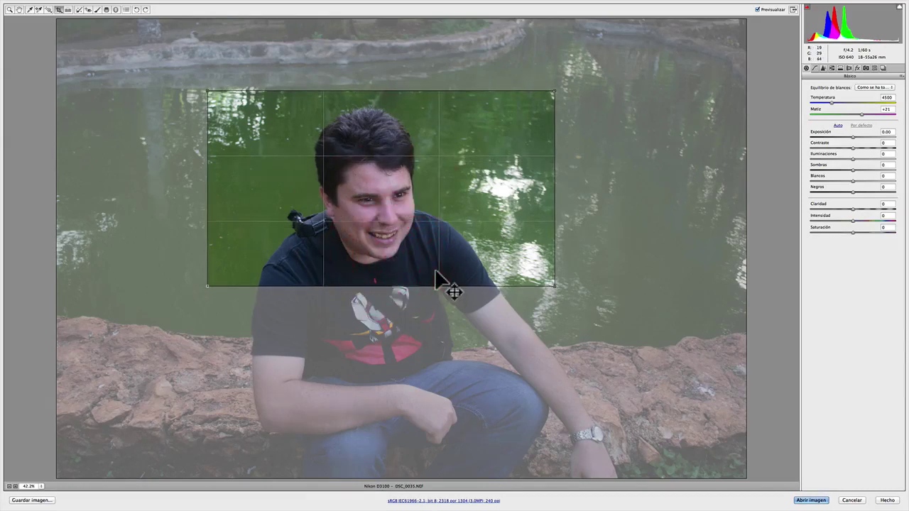
{"action": "left_click", "coordinate": [385, 213]}
{"action": "double_click", "coordinate": [385, 213]}
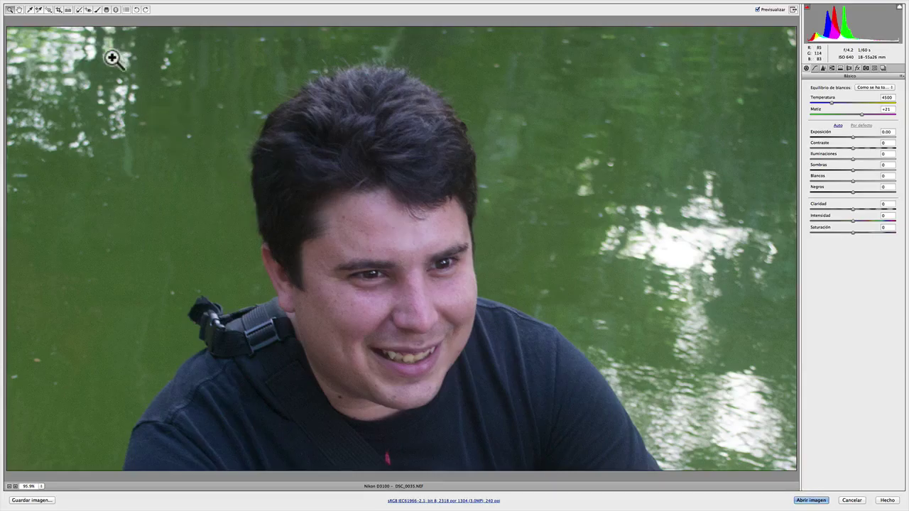
- Clear the crop to restore the full 4608×3072 pond photo
{"action": "left_click", "coordinate": [59, 8]}
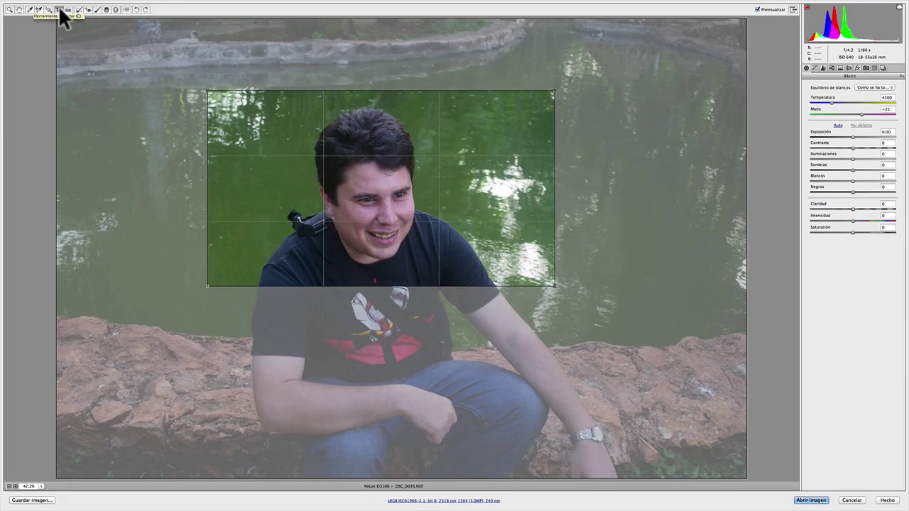
{"action": "key", "text": "Escape"}
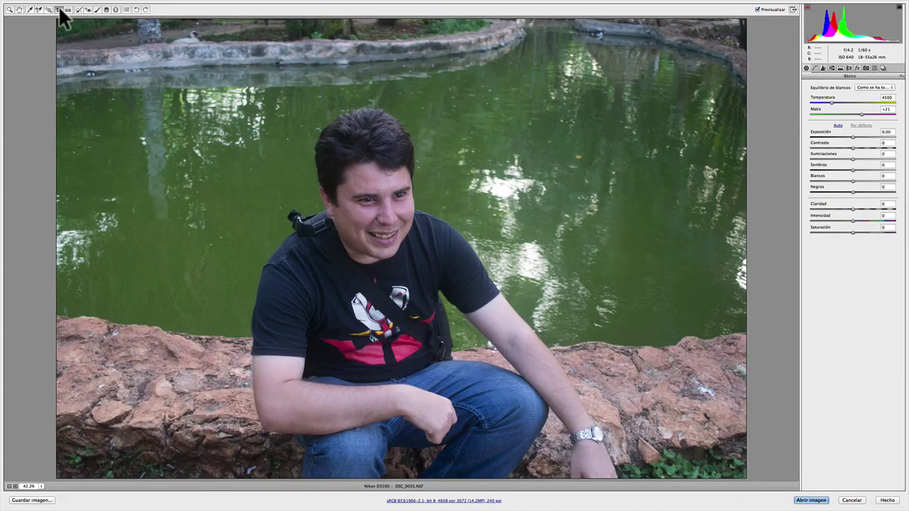